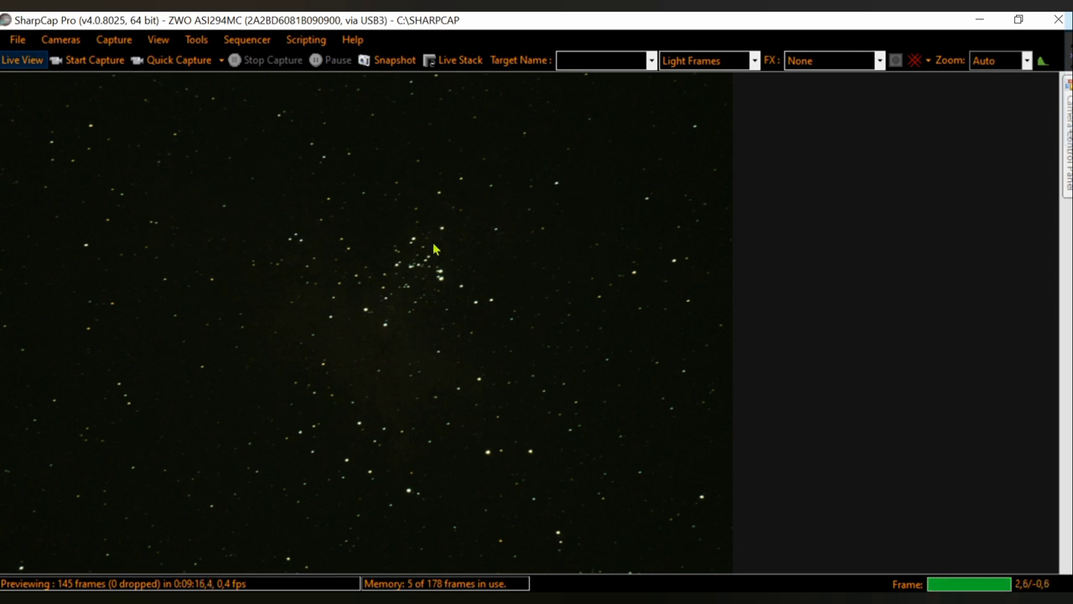
Run the recent sequence 26 ZWO294 Live Stack 10s 350g.scs and close its progress window when it finishes
{"action": "left_click", "coordinate": [248, 40]}
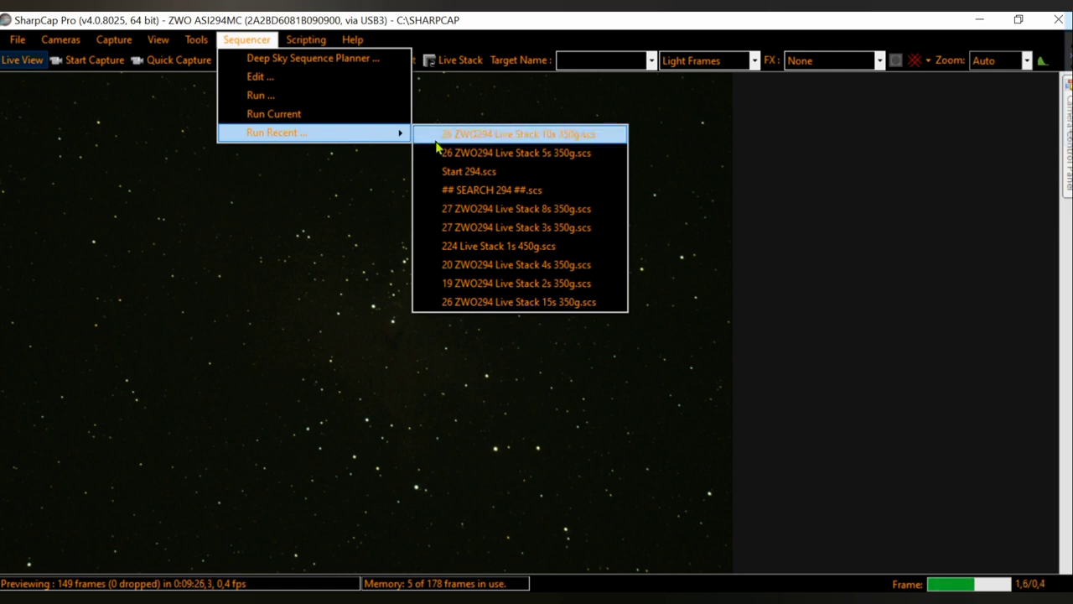
{"action": "left_click", "coordinate": [500, 139]}
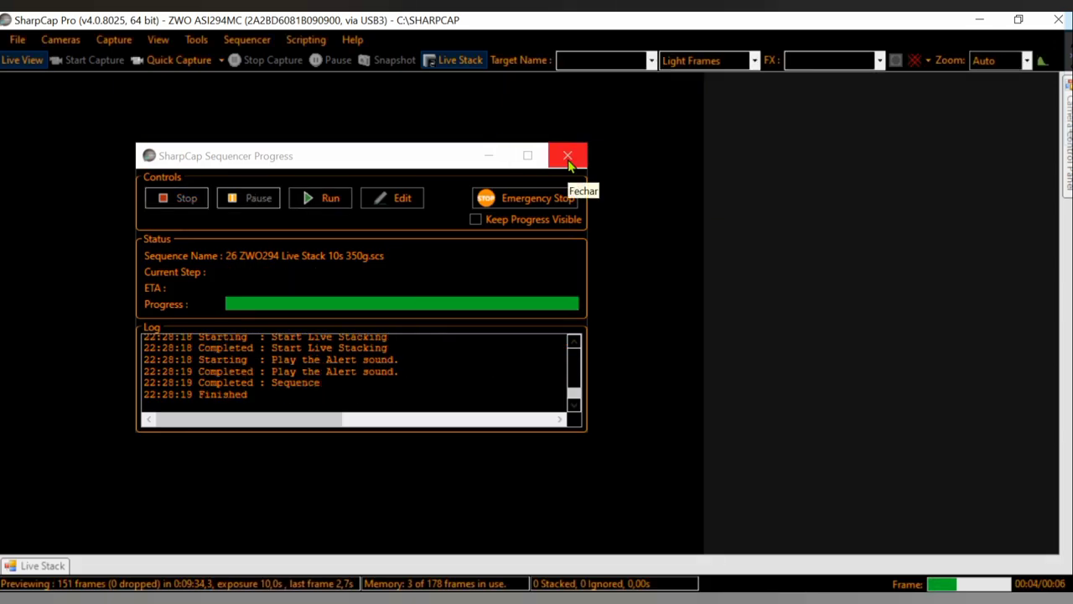
{"action": "left_click", "coordinate": [568, 156]}
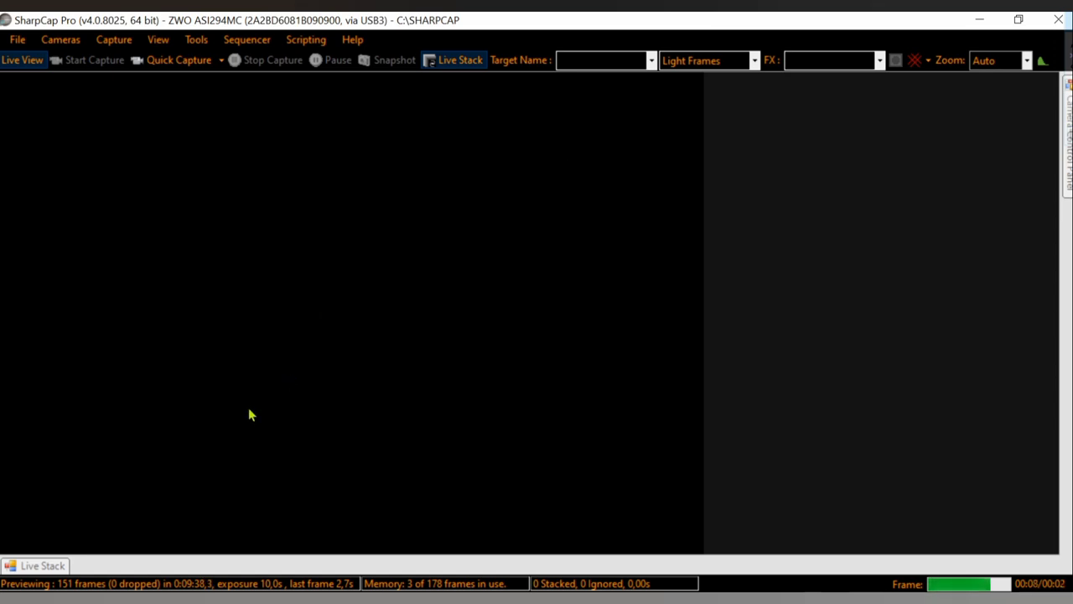
Clear the live stack repeatedly to restart stacking from fresh 10-second frames, with the FWHM filter kept at a maximum of 7.00
{"action": "left_click", "coordinate": [52, 567]}
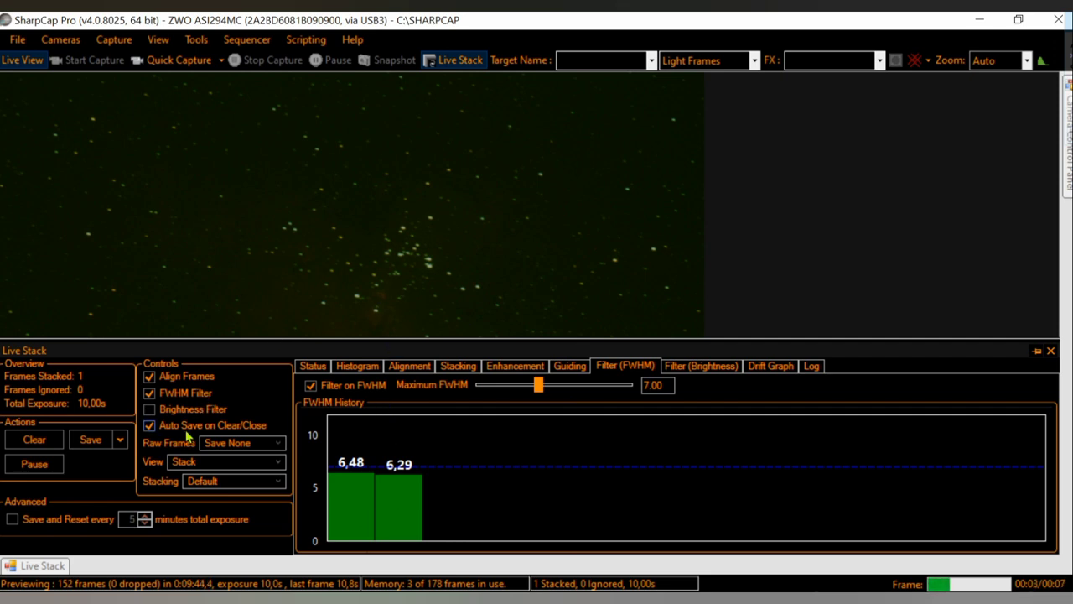
{"action": "left_click", "coordinate": [35, 440]}
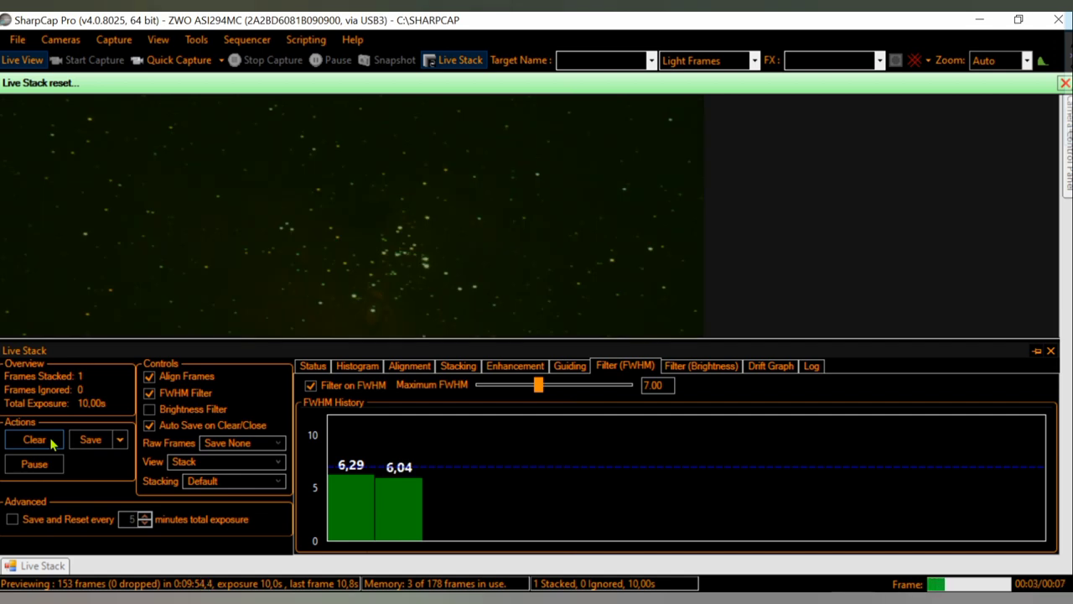
{"action": "left_click", "coordinate": [35, 440]}
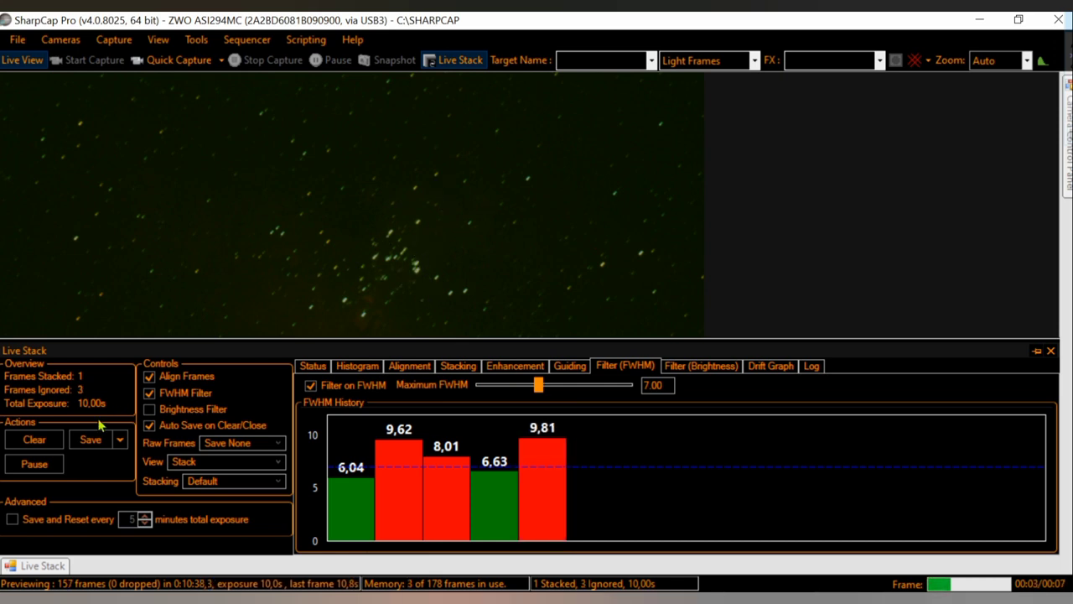
{"action": "left_click", "coordinate": [48, 441]}
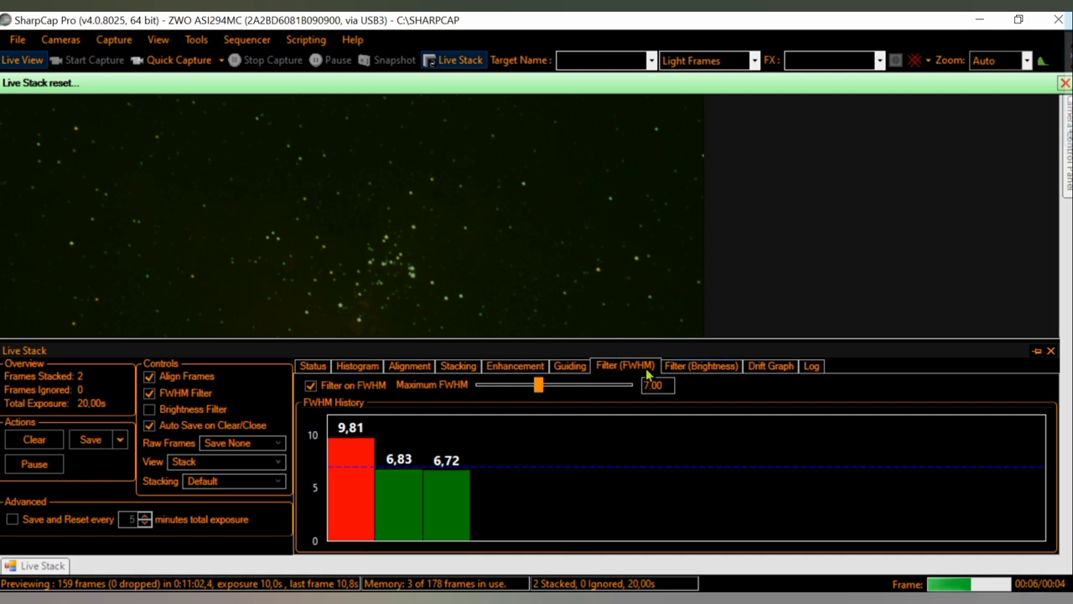
{"action": "mouse_move", "coordinate": [539, 386]}
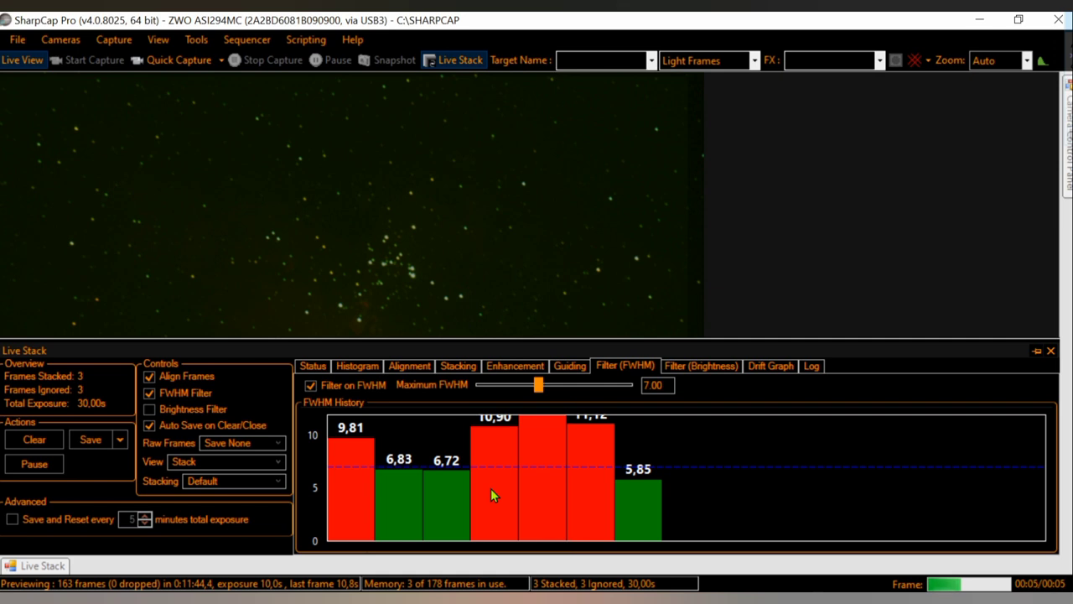
Auto-balance the colours and auto-stretch the stack histogram, then raise the black level to the main peak and lower the mid level
{"action": "left_click", "coordinate": [348, 370]}
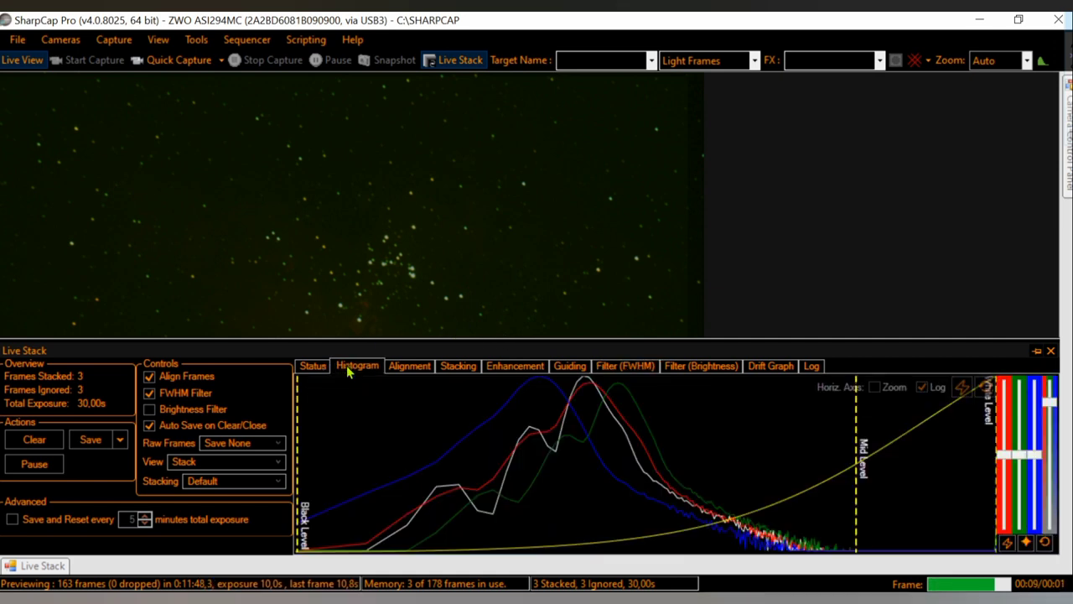
{"action": "left_click", "coordinate": [1006, 543]}
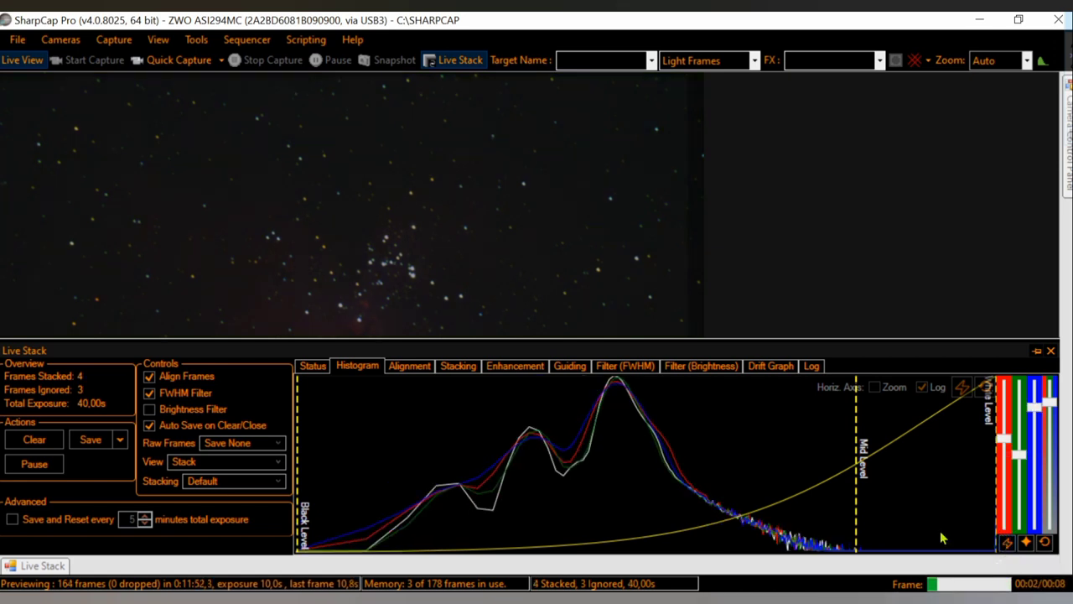
{"action": "left_click", "coordinate": [963, 388]}
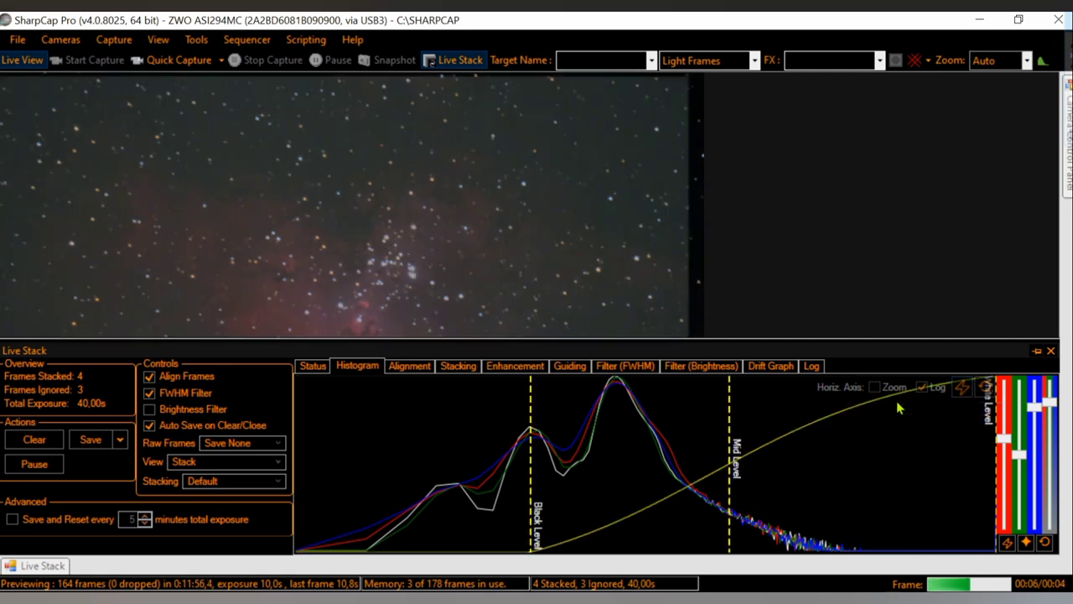
{"action": "left_click_drag", "start_coordinate": [531, 476], "coordinate": [610, 473]}
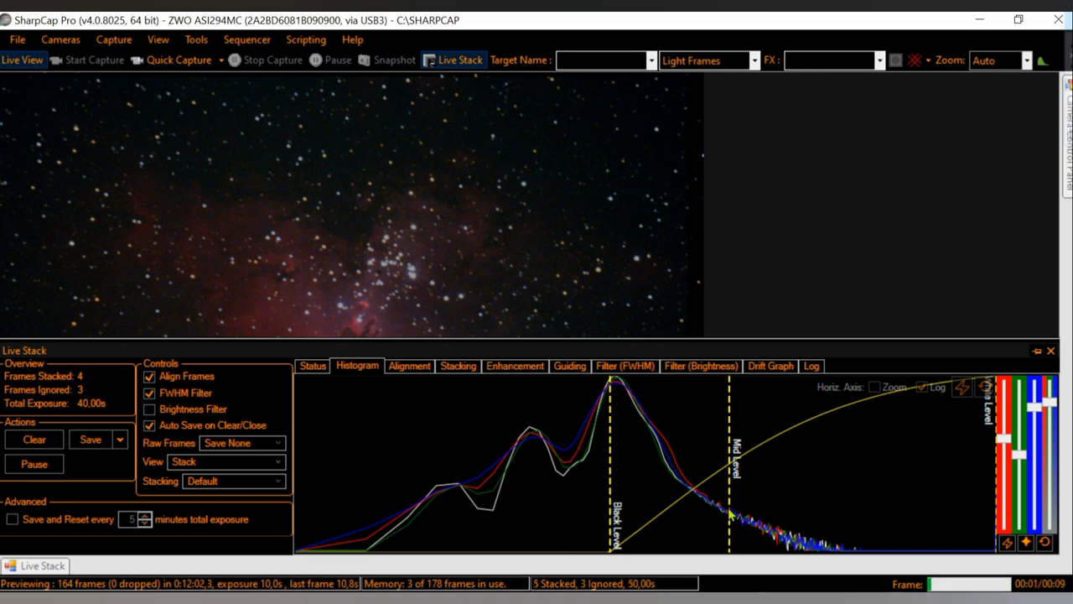
{"action": "left_click_drag", "start_coordinate": [708, 507], "coordinate": [698, 507]}
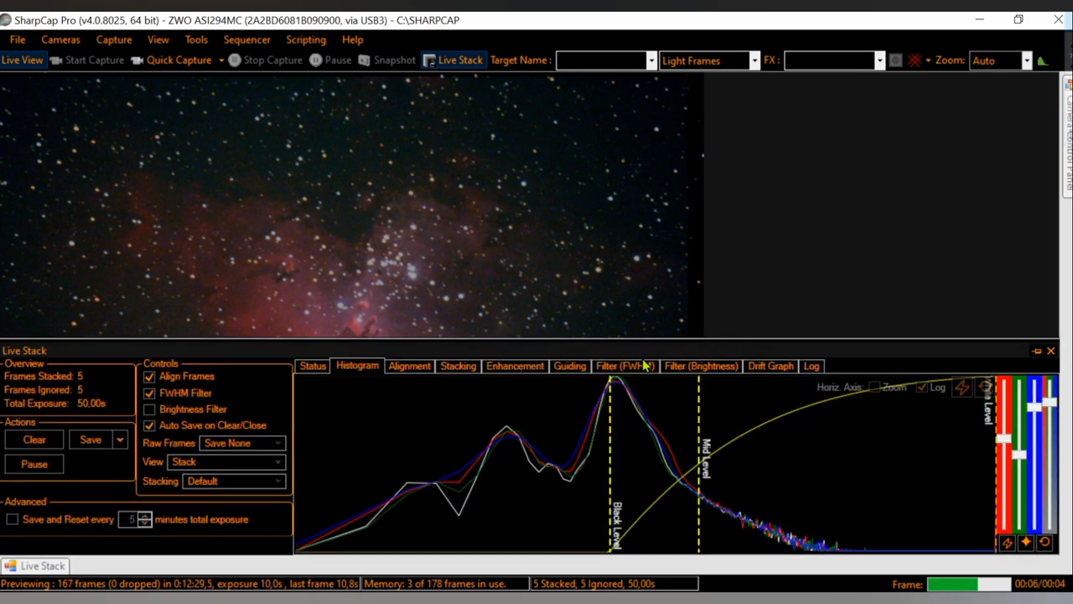
Examine the FWHM history to see which frames the 7.00 maximum accepts or rejects
{"action": "left_click", "coordinate": [626, 366]}
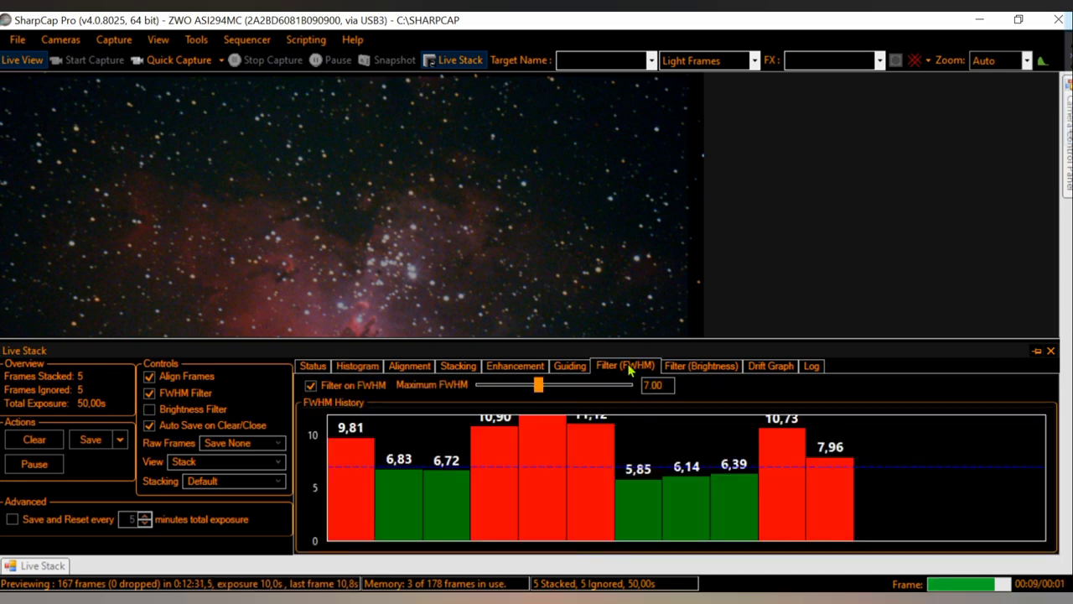
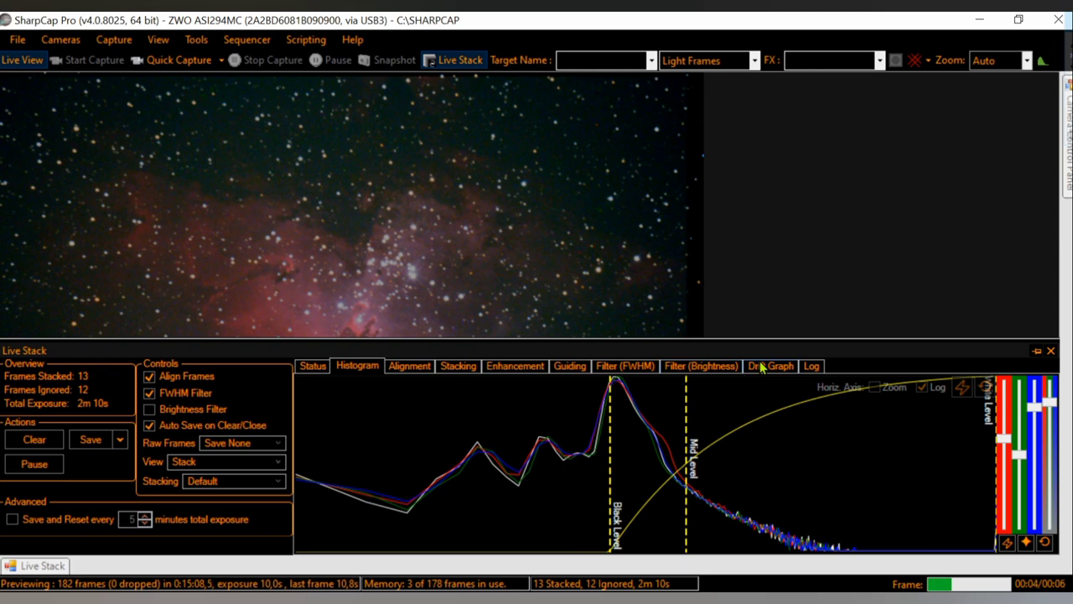
{"action": "left_click", "coordinate": [618, 374]}
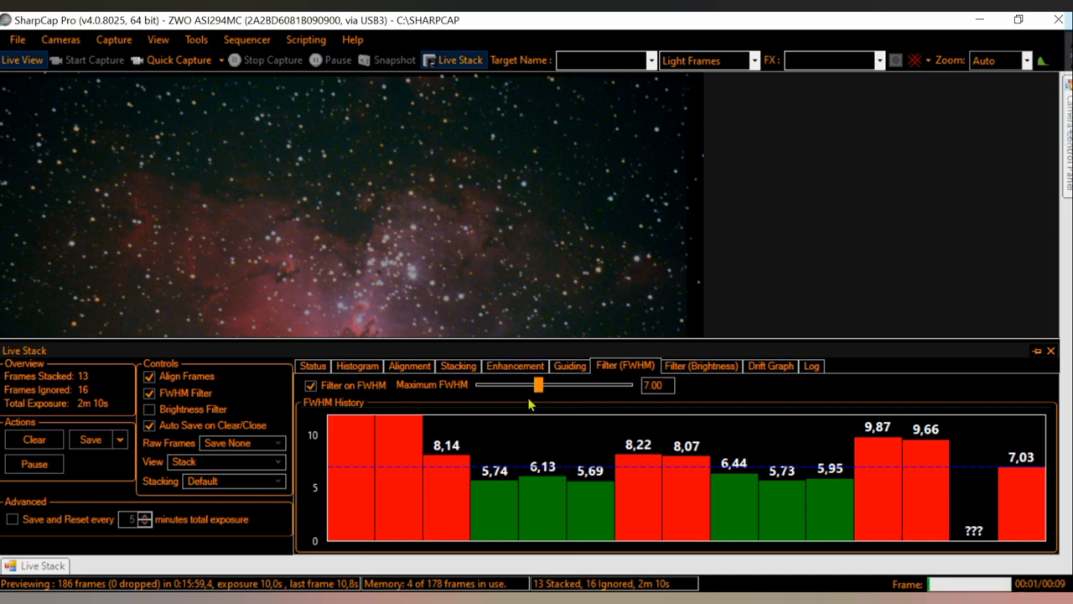
{"action": "mouse_move", "coordinate": [543, 393]}
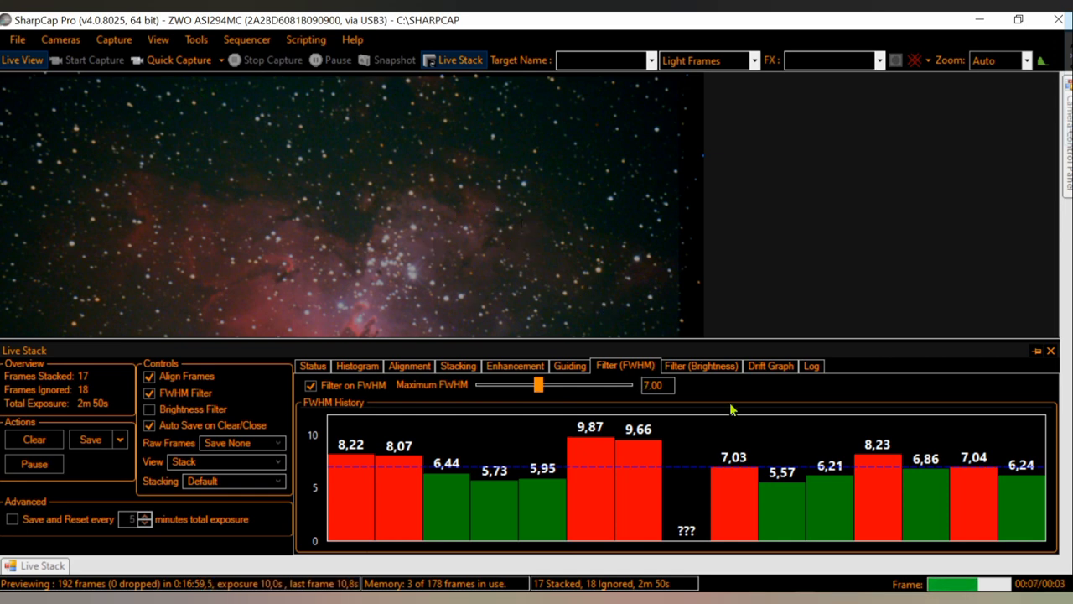
{"action": "mouse_move", "coordinate": [577, 395]}
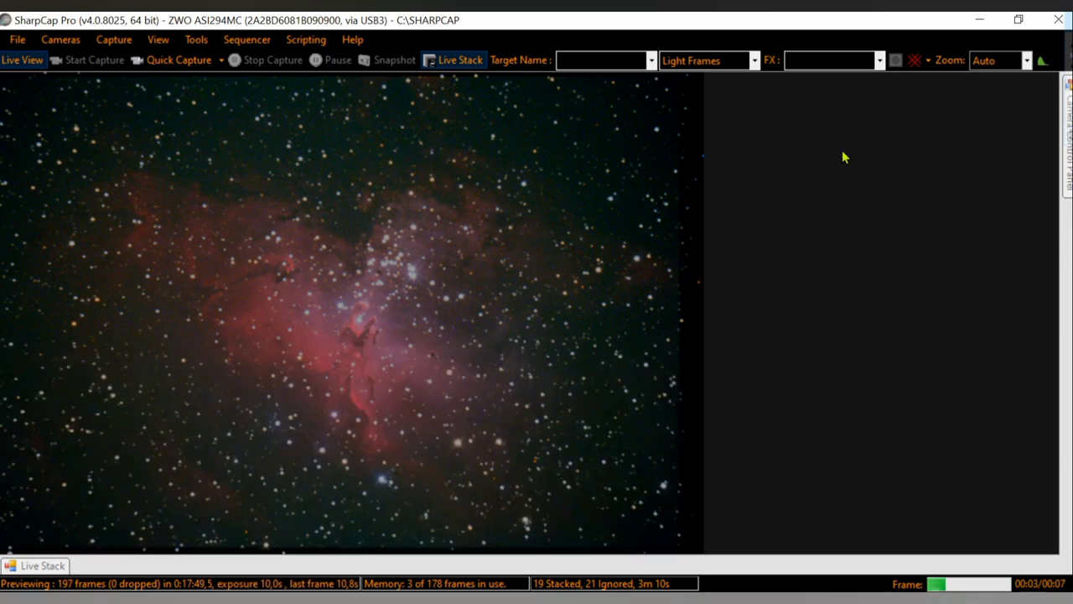
Inspect the nebula's central pillars at 33% and 50% zoom, then return the preview zoom to Auto
{"action": "left_click", "coordinate": [1012, 62]}
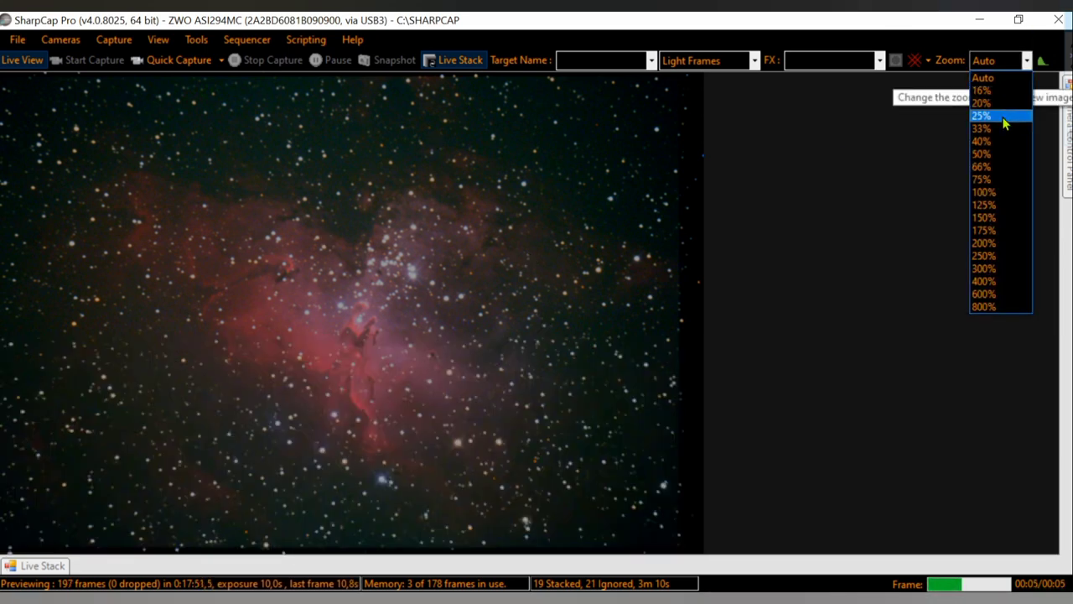
{"action": "left_click", "coordinate": [1001, 131]}
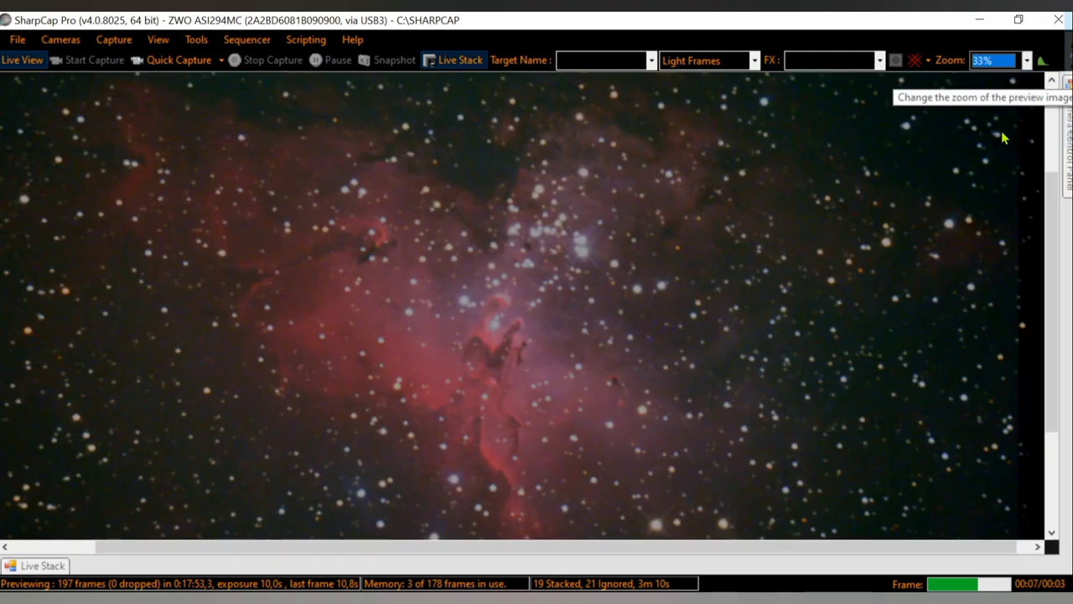
{"action": "left_click", "coordinate": [1009, 64]}
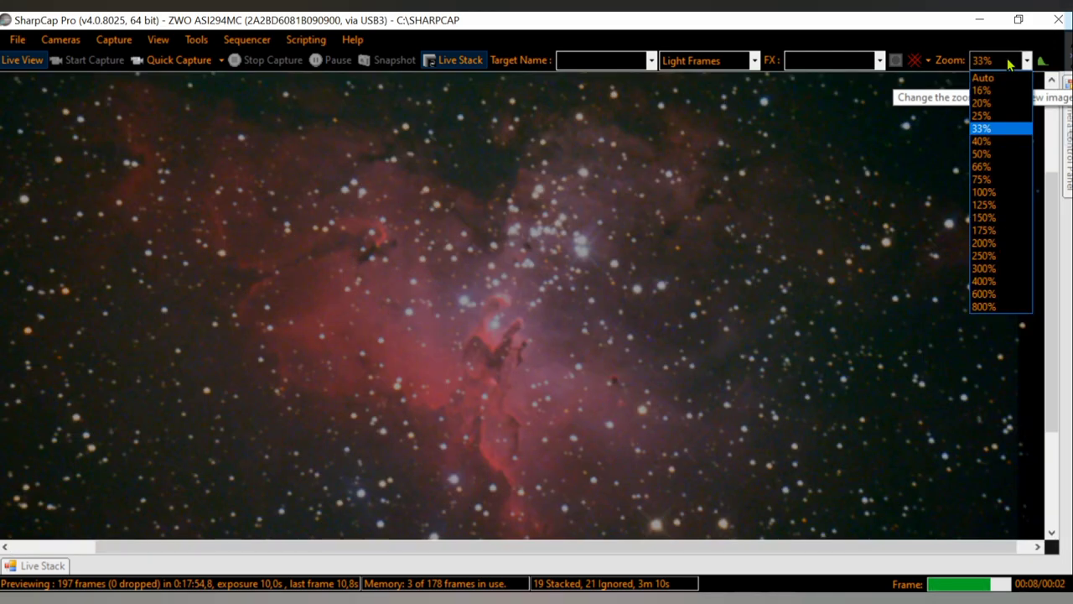
{"action": "left_click", "coordinate": [1001, 154]}
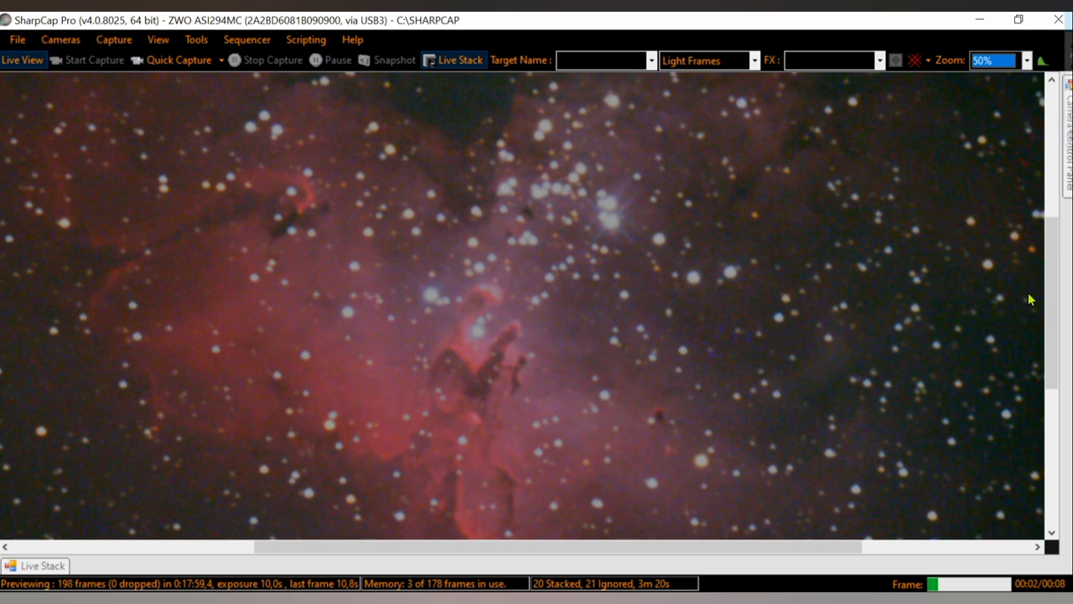
{"action": "left_click_drag", "start_coordinate": [1047, 302], "coordinate": [1046, 334]}
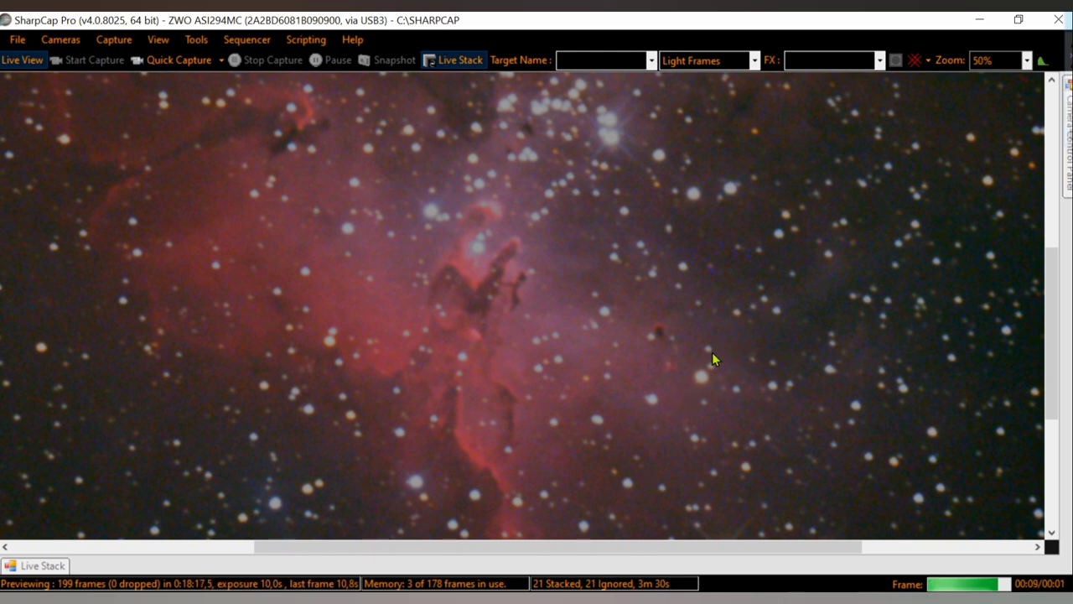
{"action": "left_click", "coordinate": [998, 62]}
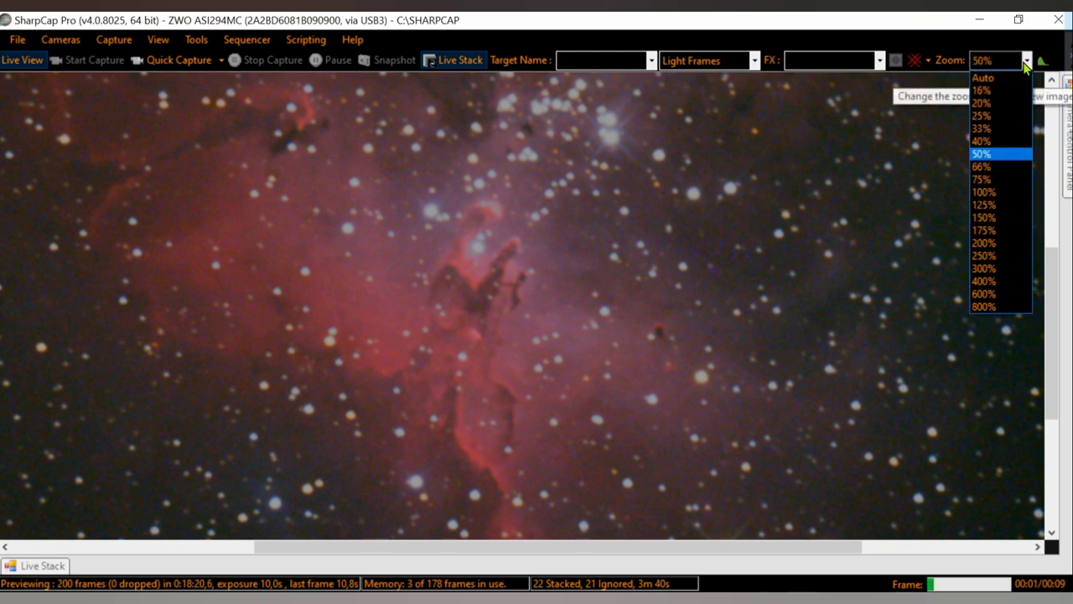
{"action": "left_click", "coordinate": [984, 78]}
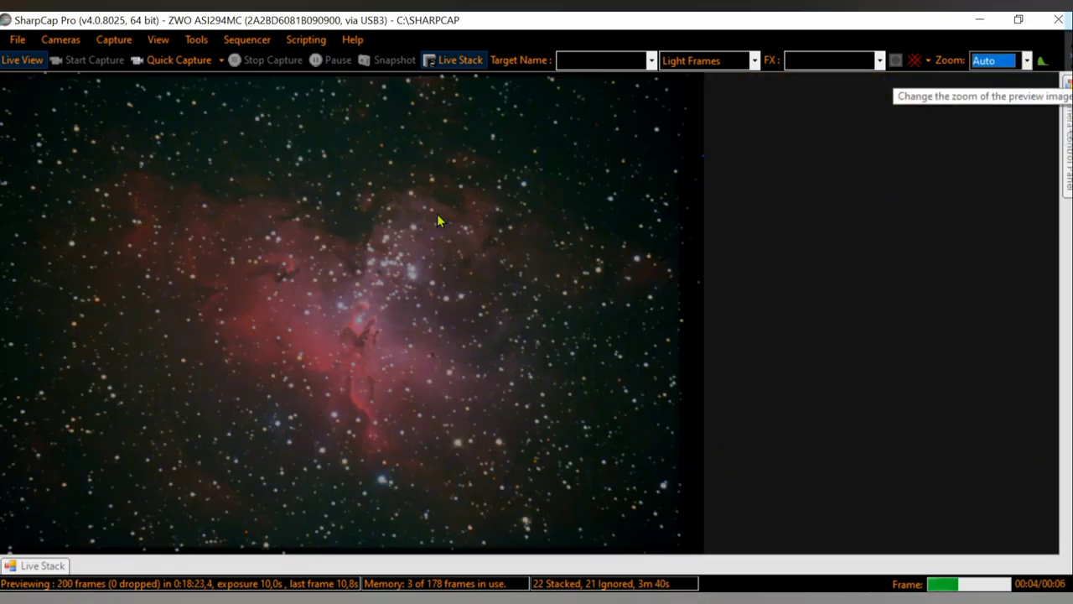
Refine the live stack histogram stretch by raising the black level slightly and lowering the mid level slightly
{"action": "left_click", "coordinate": [35, 565]}
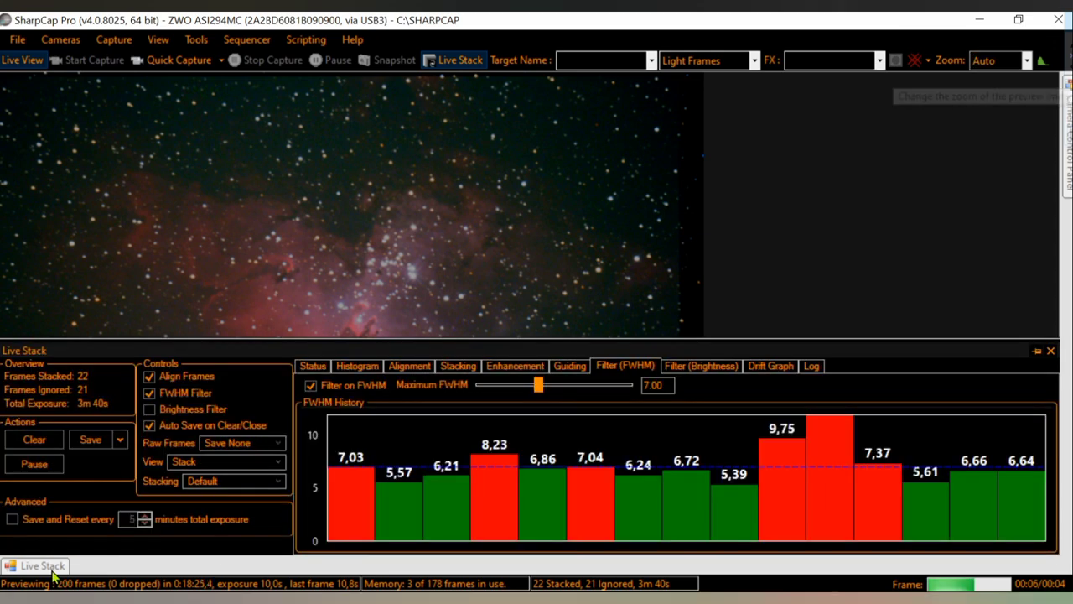
{"action": "left_click", "coordinate": [357, 367]}
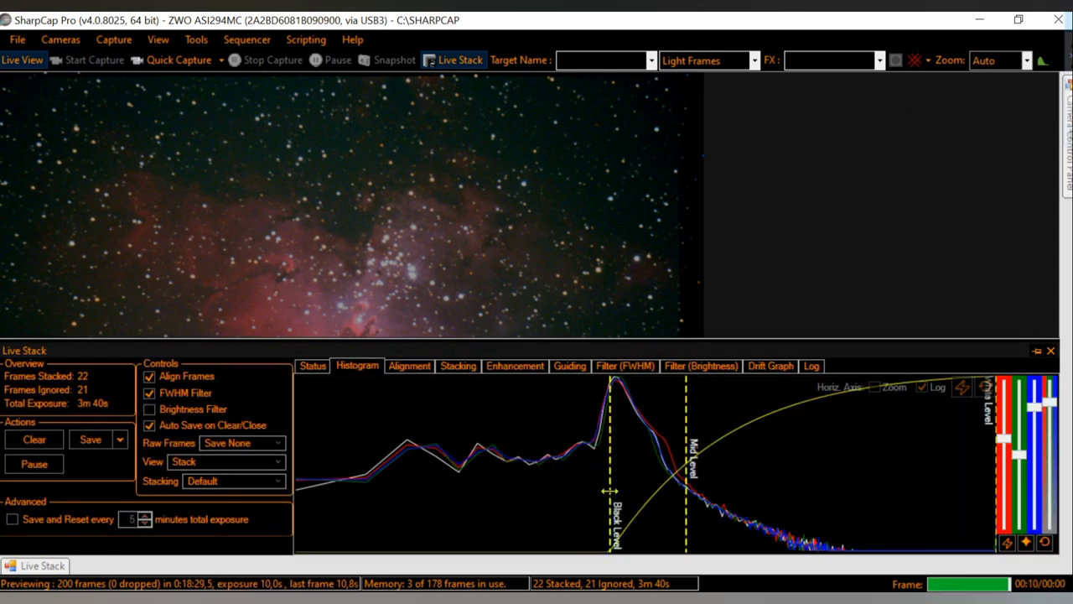
{"action": "left_click_drag", "start_coordinate": [609, 492], "coordinate": [613, 492]}
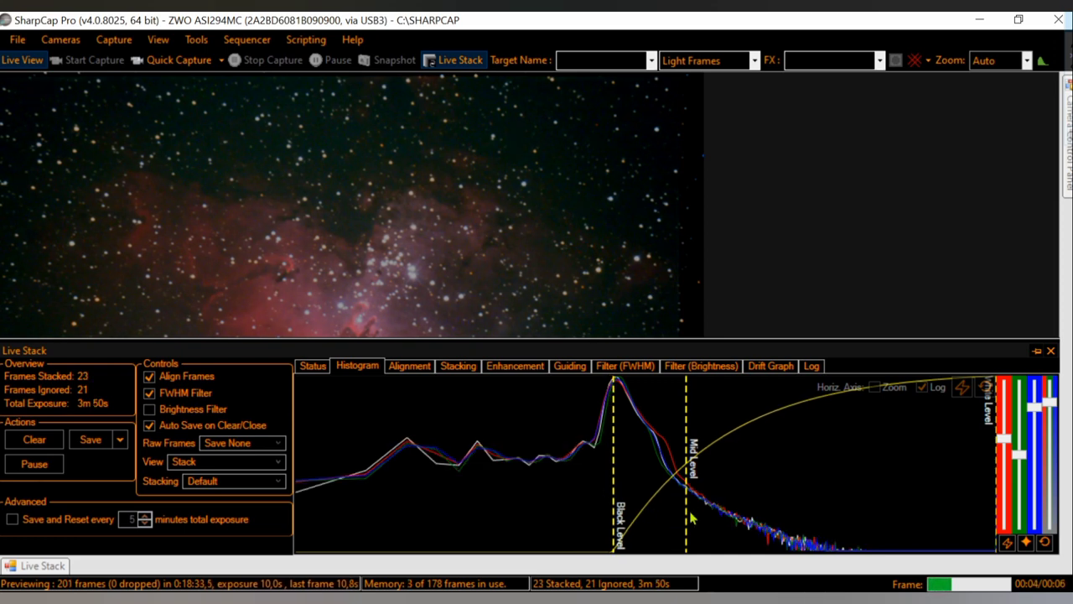
{"action": "mouse_move", "coordinate": [685, 509]}
{"action": "left_mouse_down"}
{"action": "mouse_move", "coordinate": [673, 511]}
{"action": "mouse_move", "coordinate": [683, 511]}
{"action": "left_mouse_up"}
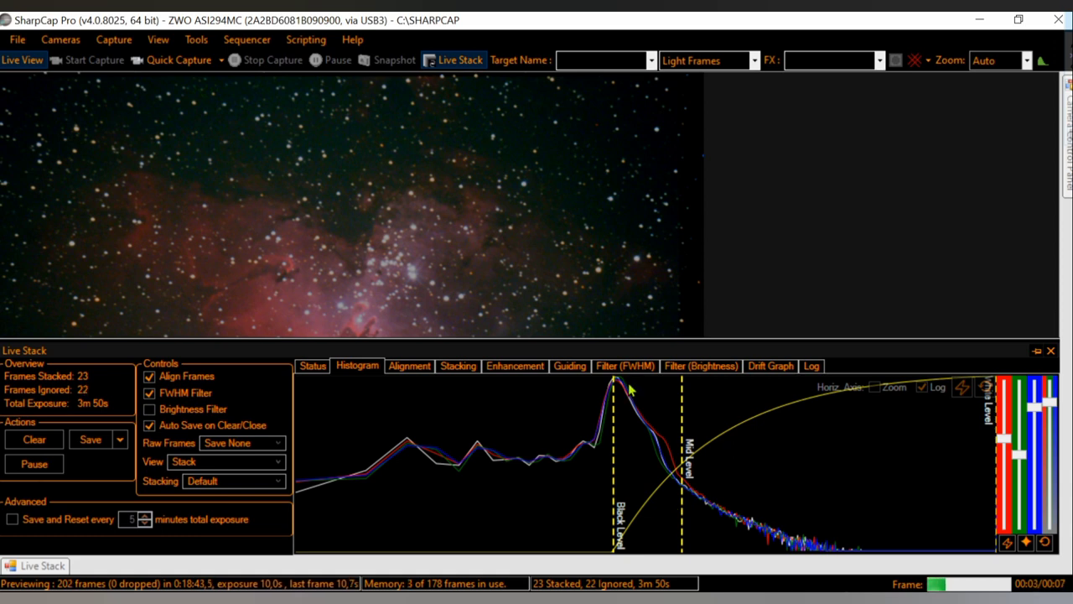
Zoom the histogram's horizontal axis around the main peak, reduce the green colour balance slightly, and restore the full axis
{"action": "left_click", "coordinate": [874, 387]}
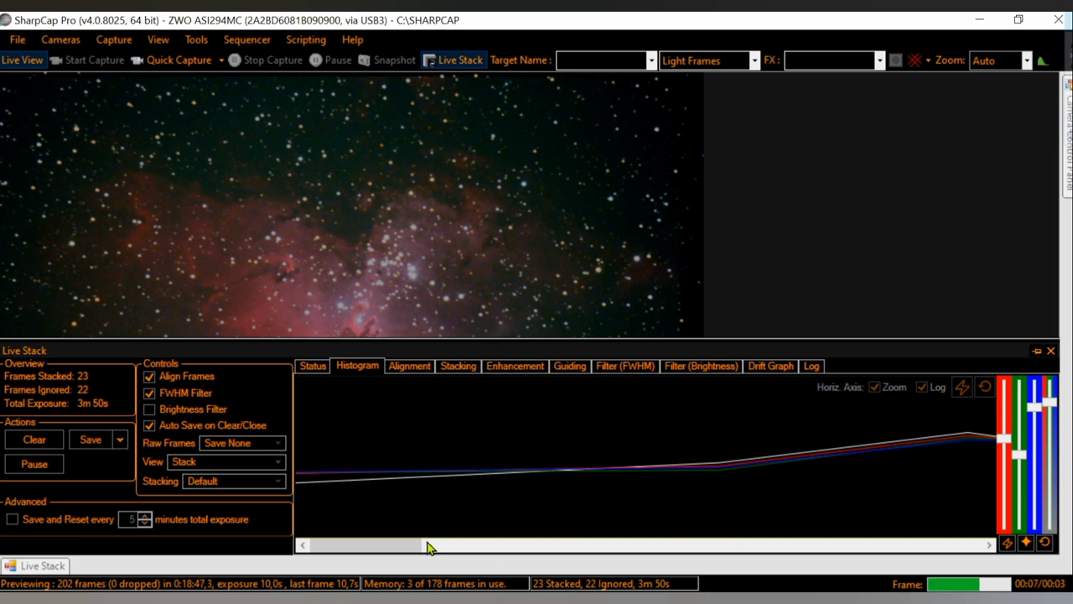
{"action": "left_click_drag", "start_coordinate": [423, 546], "coordinate": [660, 545]}
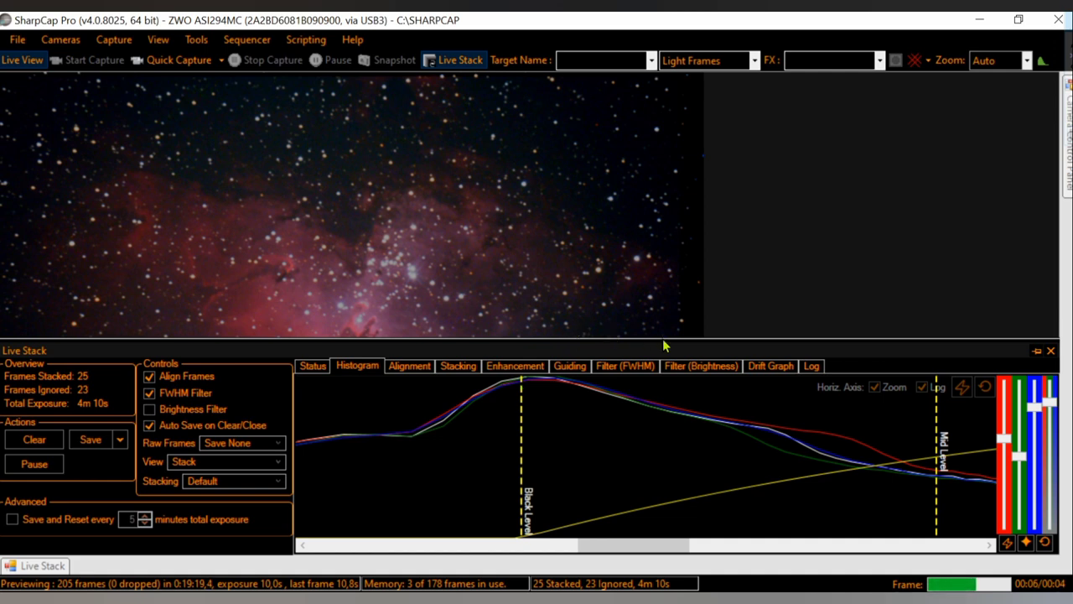
{"action": "left_click", "coordinate": [875, 387]}
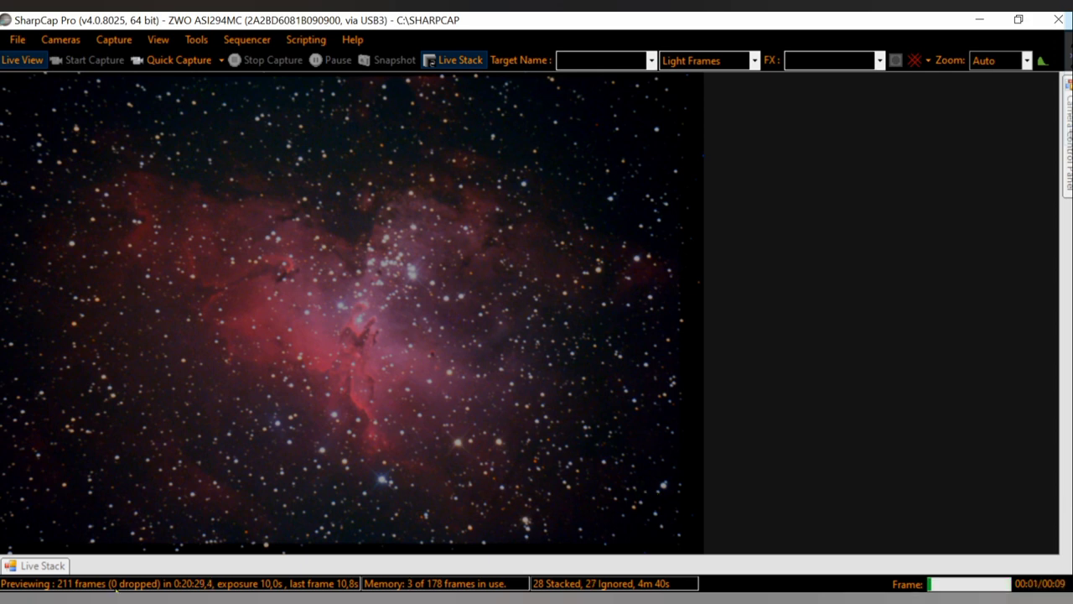
Check the FWHM history of the latest frames and view the full stacked nebula image
{"action": "left_click", "coordinate": [57, 567]}
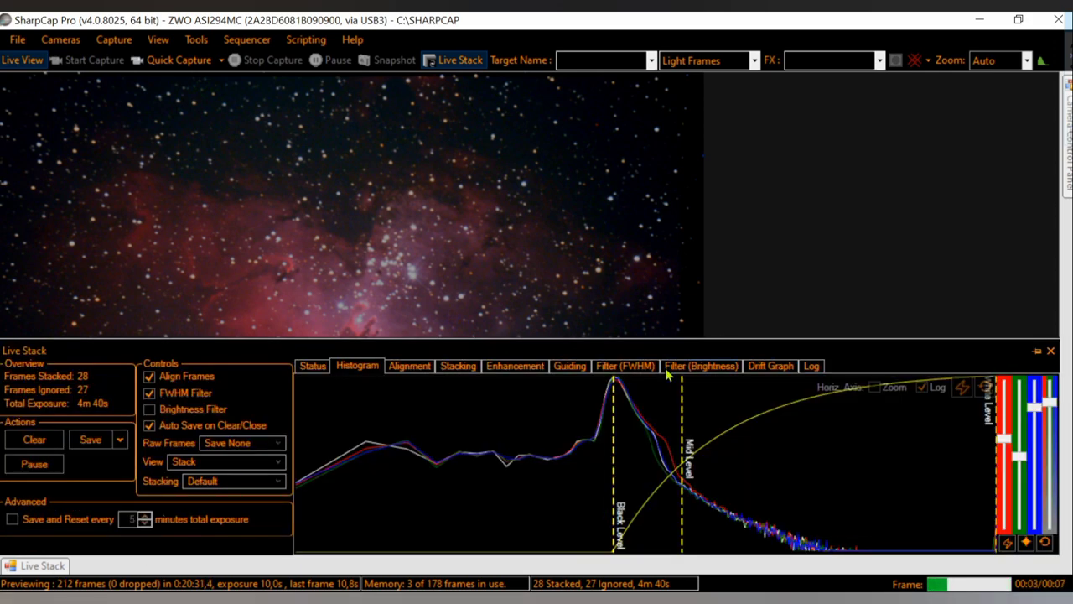
{"action": "left_click", "coordinate": [626, 367]}
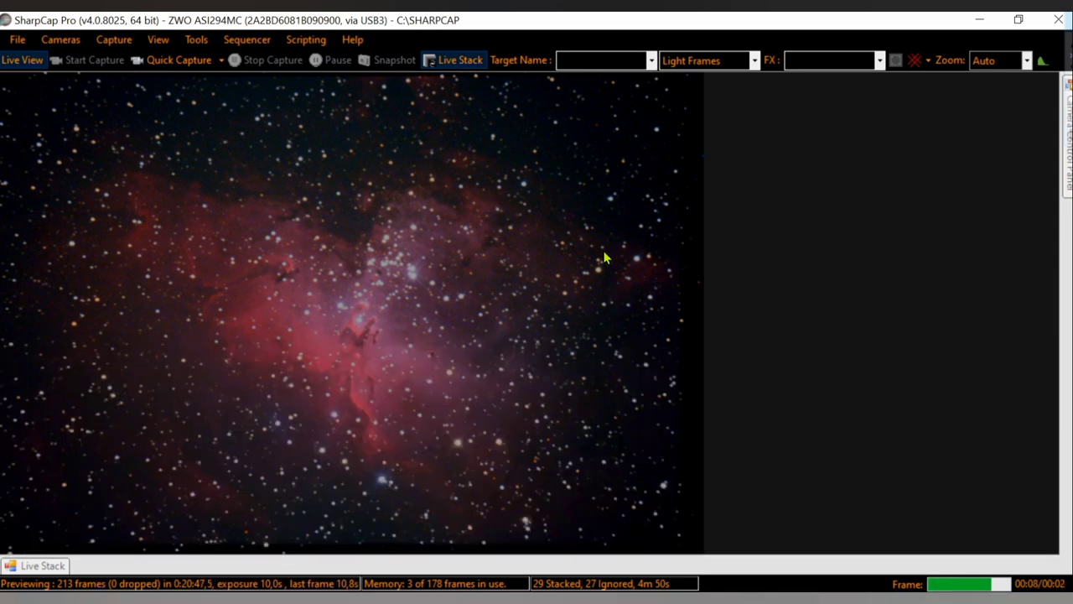
{"action": "mouse_move", "coordinate": [34, 567]}
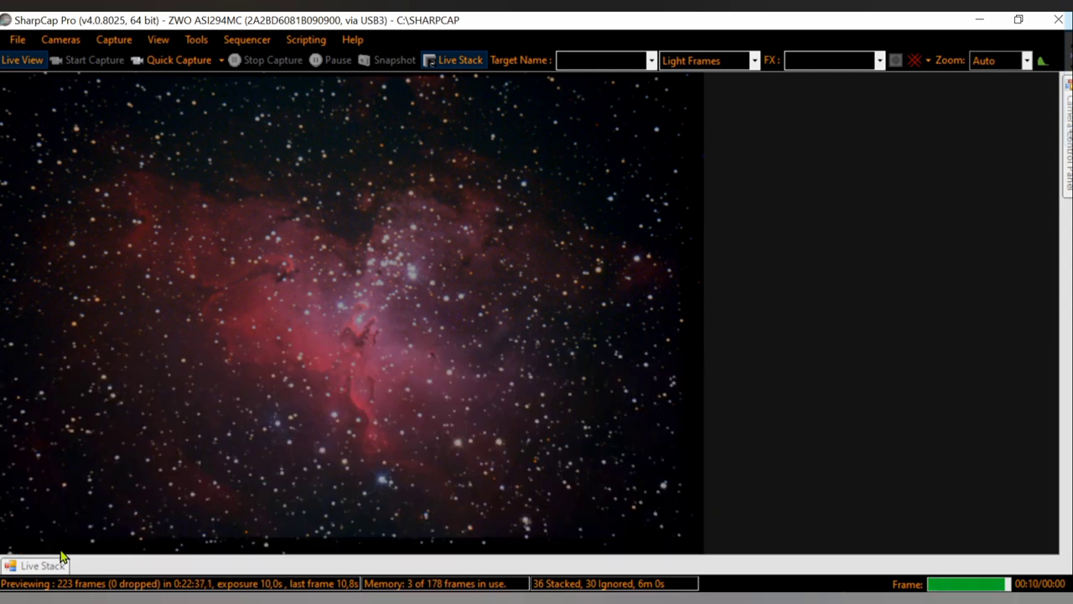
Examine the live stack's FWHM history and its frame alignment and star detection settings
{"action": "mouse_move", "coordinate": [47, 566]}
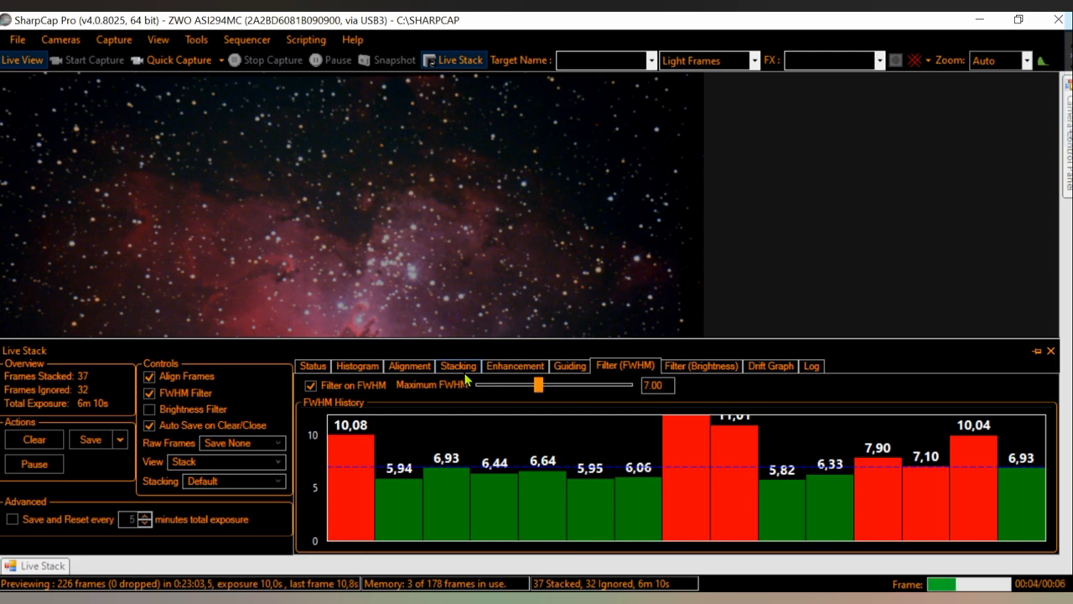
{"action": "left_click", "coordinate": [409, 367]}
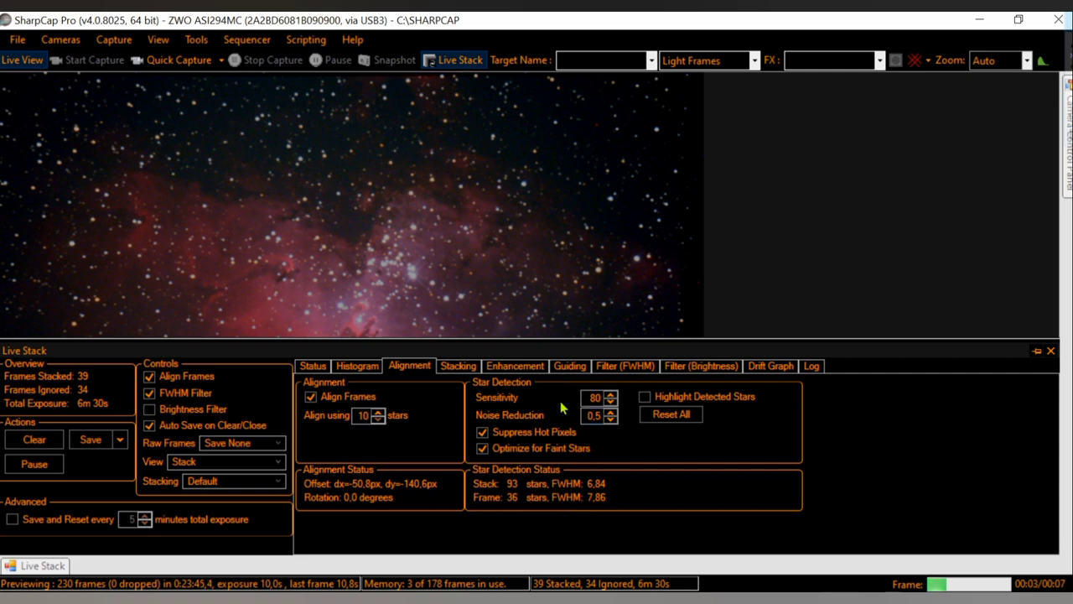
{"action": "left_click", "coordinate": [613, 367]}
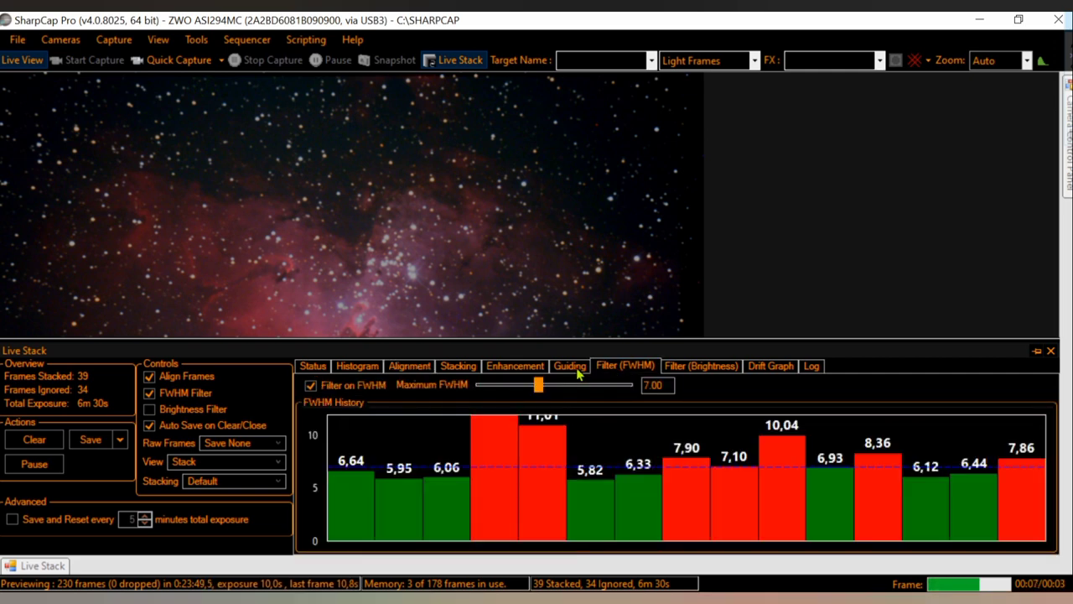
Enable Unsharp Mask sharpening in the live stack enhancements and view the full stacked image
{"action": "left_click", "coordinate": [515, 366]}
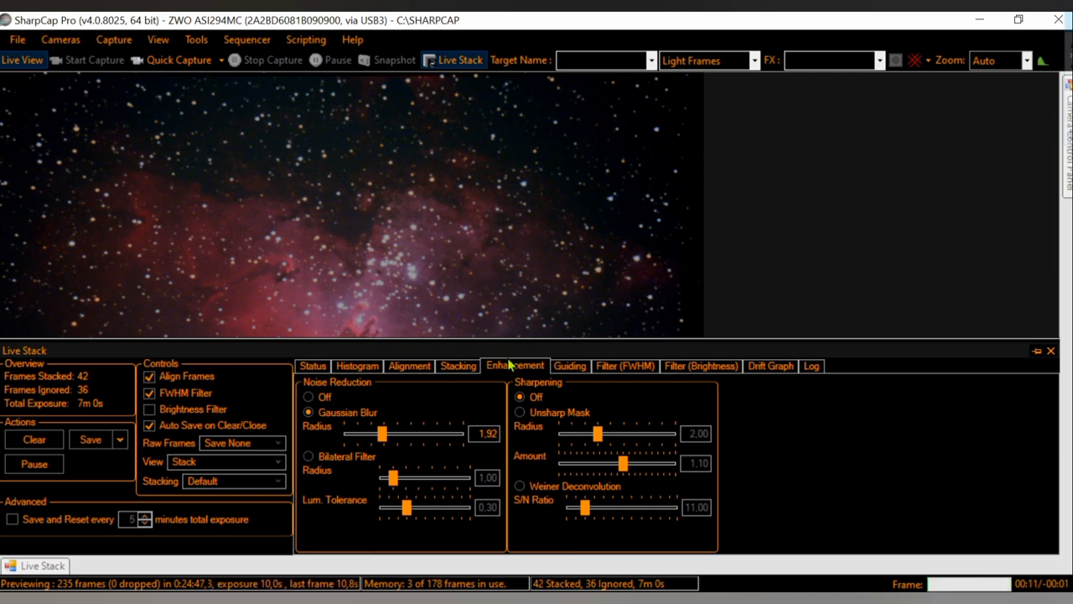
{"action": "left_click", "coordinate": [521, 413]}
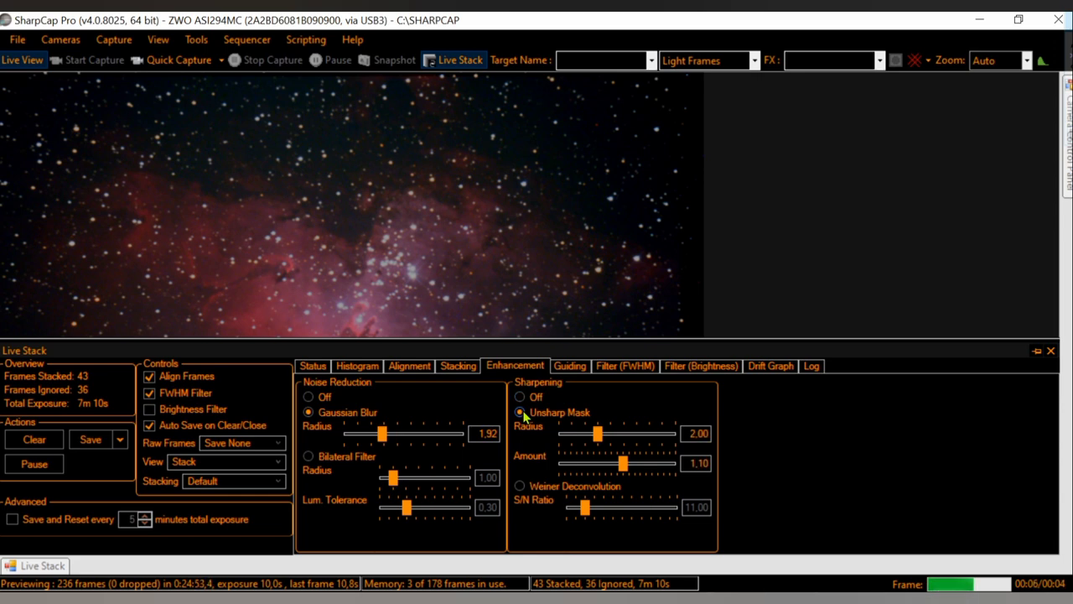
{"action": "left_click", "coordinate": [485, 273]}
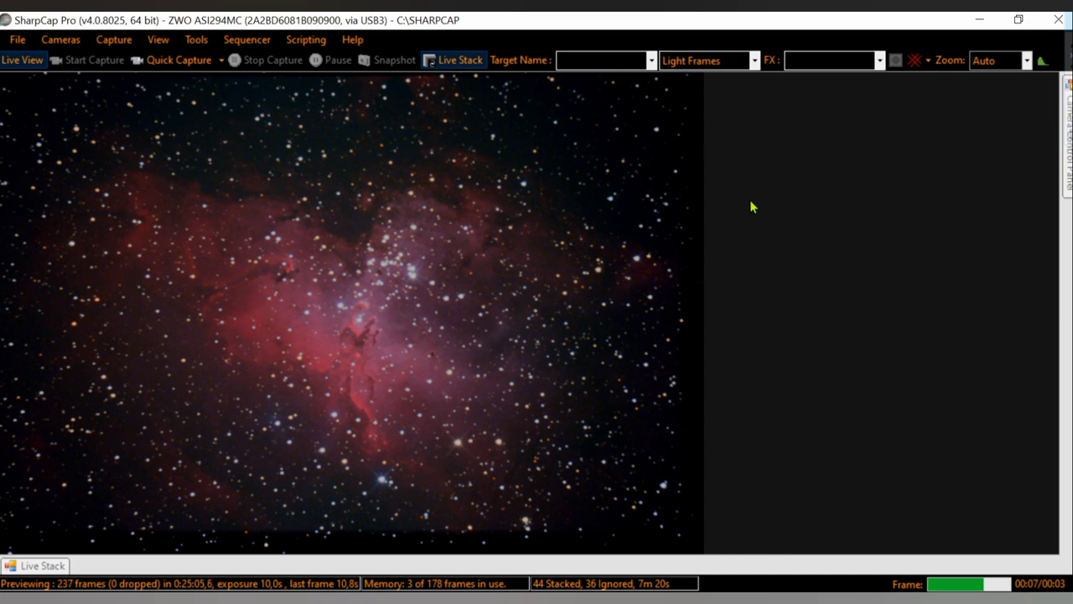
Inspect the sharpened nebula's central pillars at 40% zoom, then return the preview zoom to Auto
{"action": "left_click", "coordinate": [1026, 60]}
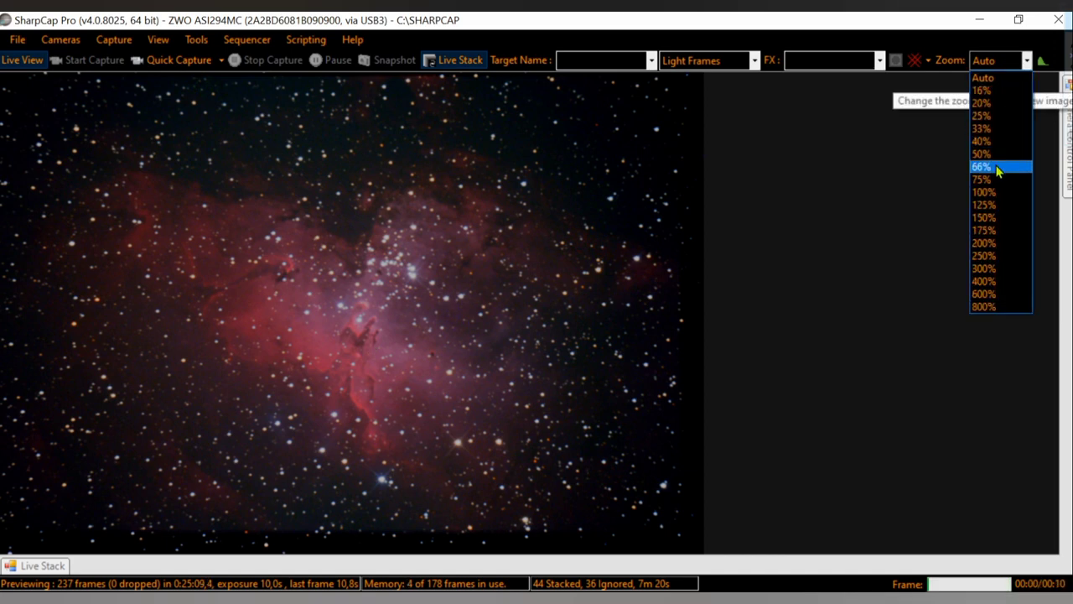
{"action": "left_click", "coordinate": [997, 142]}
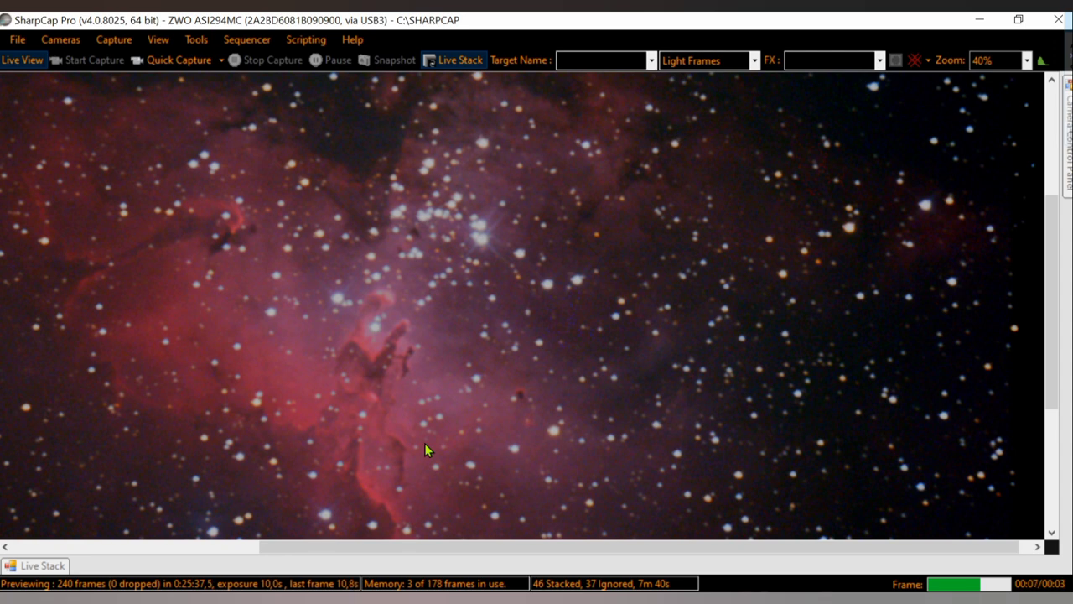
{"action": "left_click", "coordinate": [49, 570]}
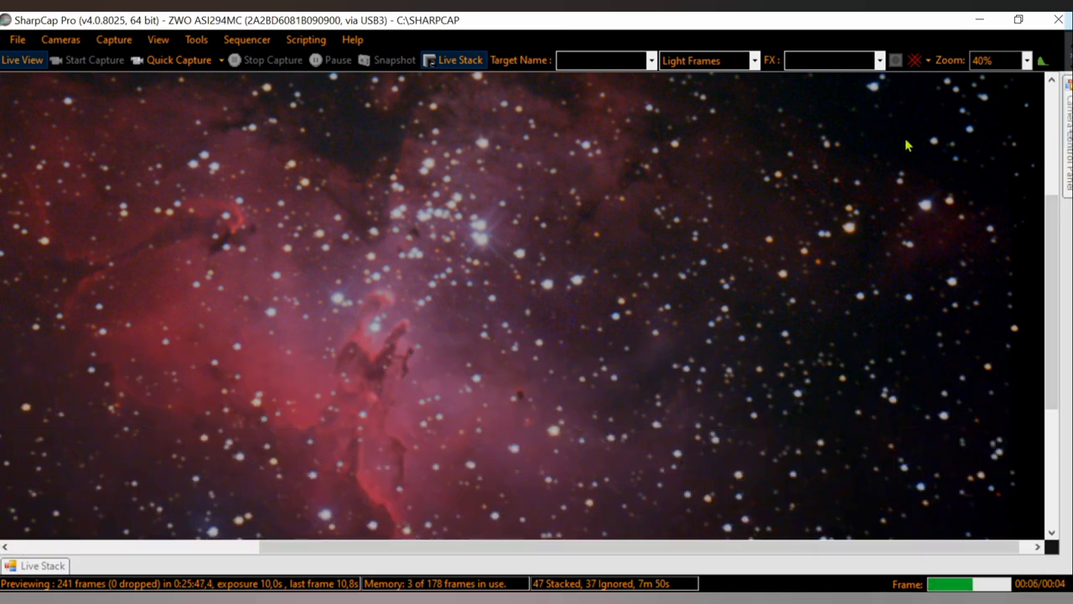
{"action": "left_click", "coordinate": [1011, 60]}
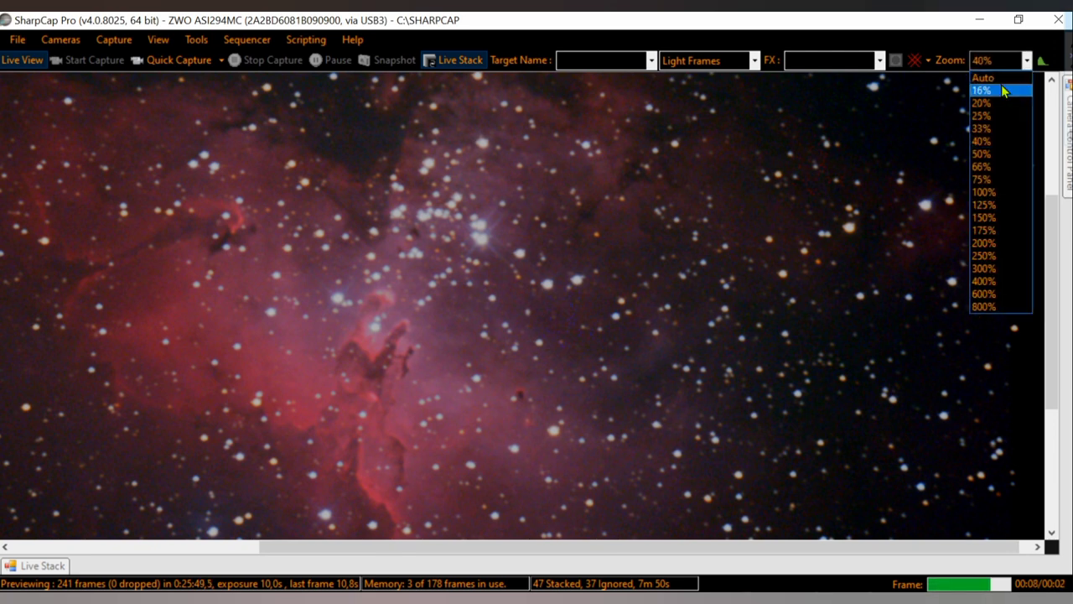
{"action": "left_click", "coordinate": [1001, 78]}
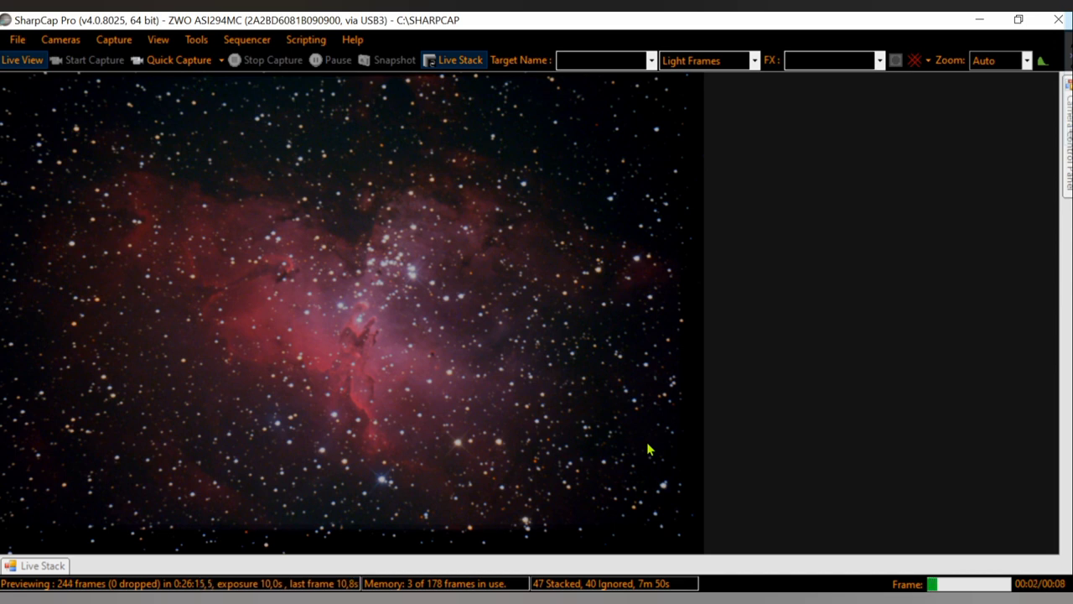
Check the live stack's FWHM filter history to compare accepted and rejected frames
{"action": "left_click", "coordinate": [41, 565]}
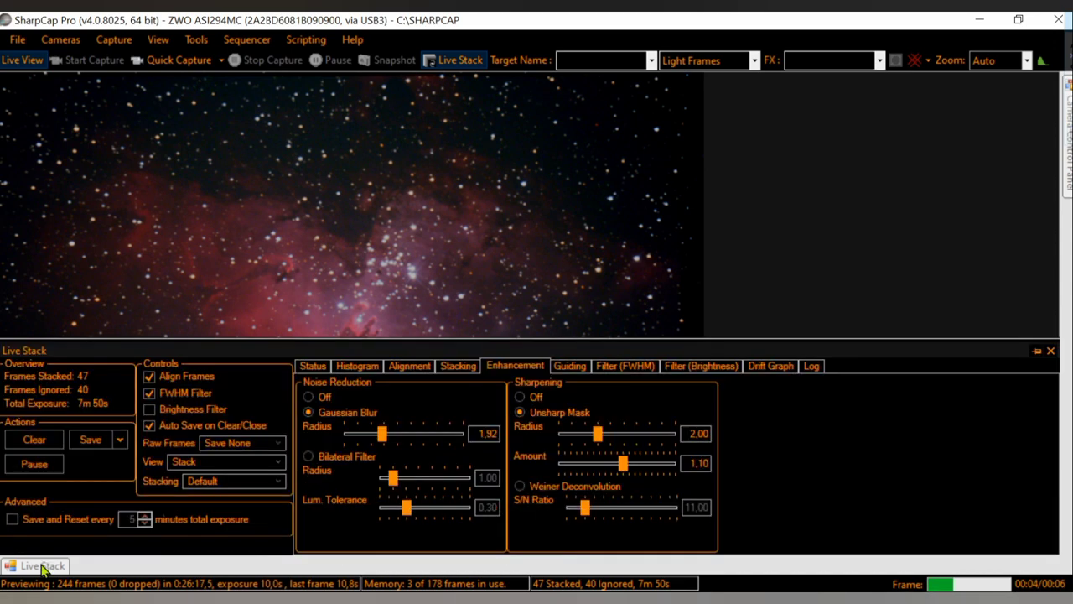
{"action": "left_click", "coordinate": [642, 367]}
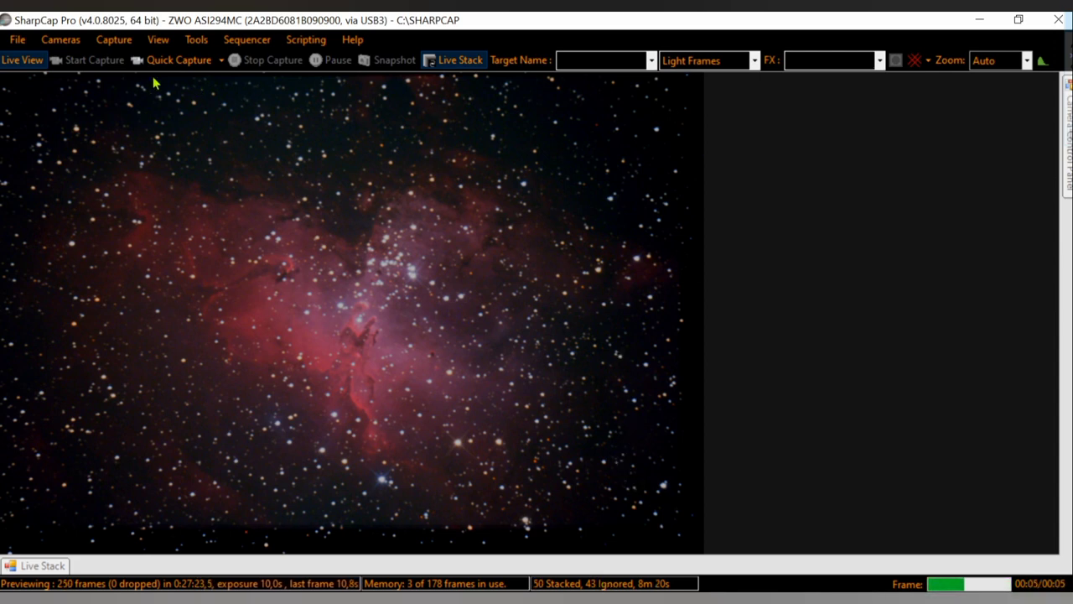
Save the live stack exactly as seen, then view the saved PNG in the photo viewer and close it
{"action": "left_click", "coordinate": [59, 567]}
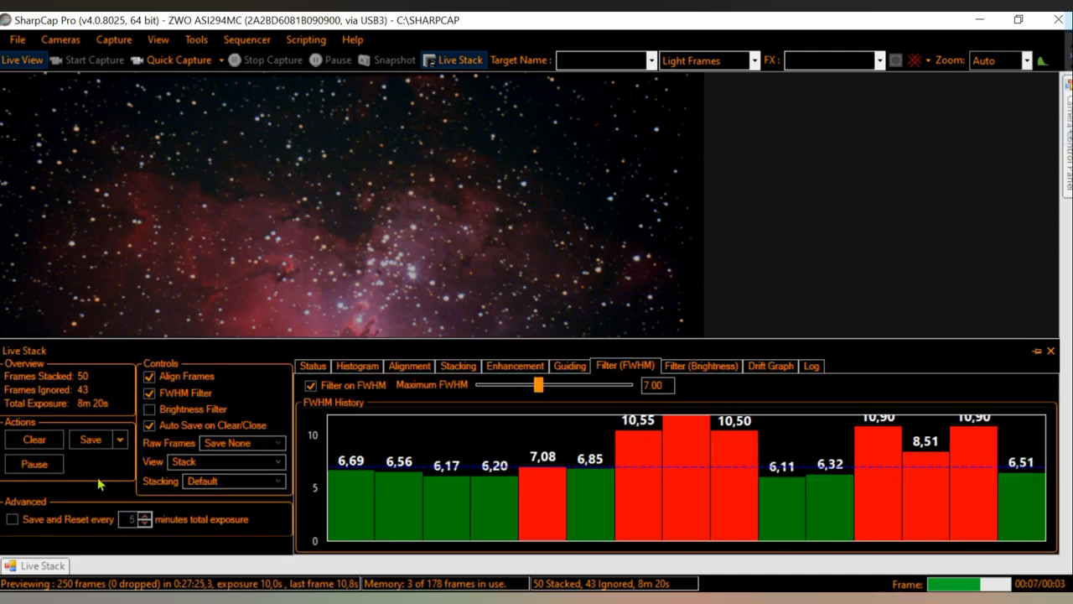
{"action": "left_click", "coordinate": [121, 439]}
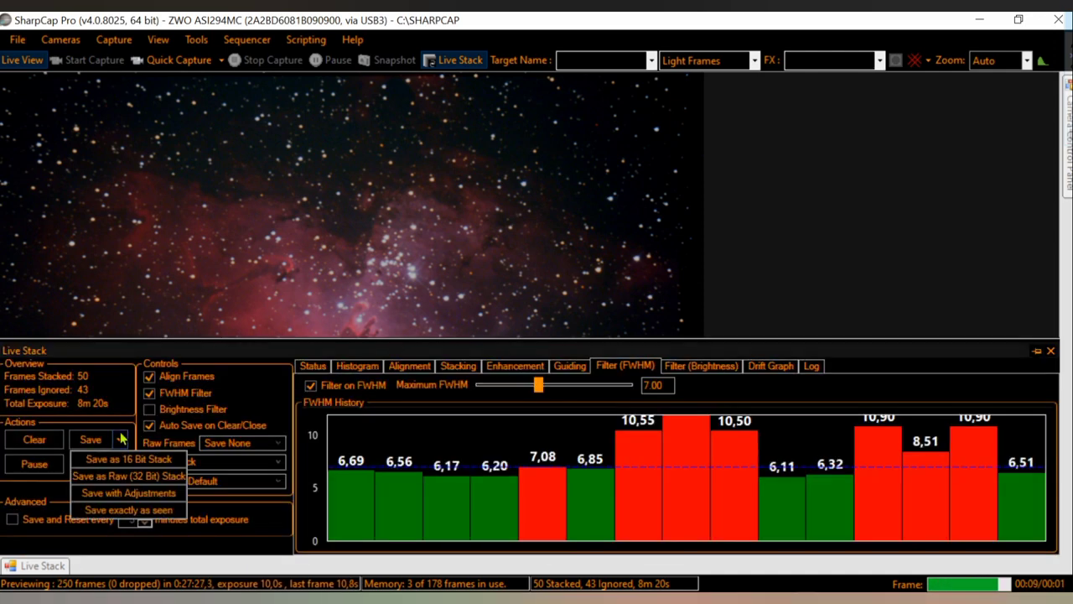
{"action": "left_click", "coordinate": [159, 510]}
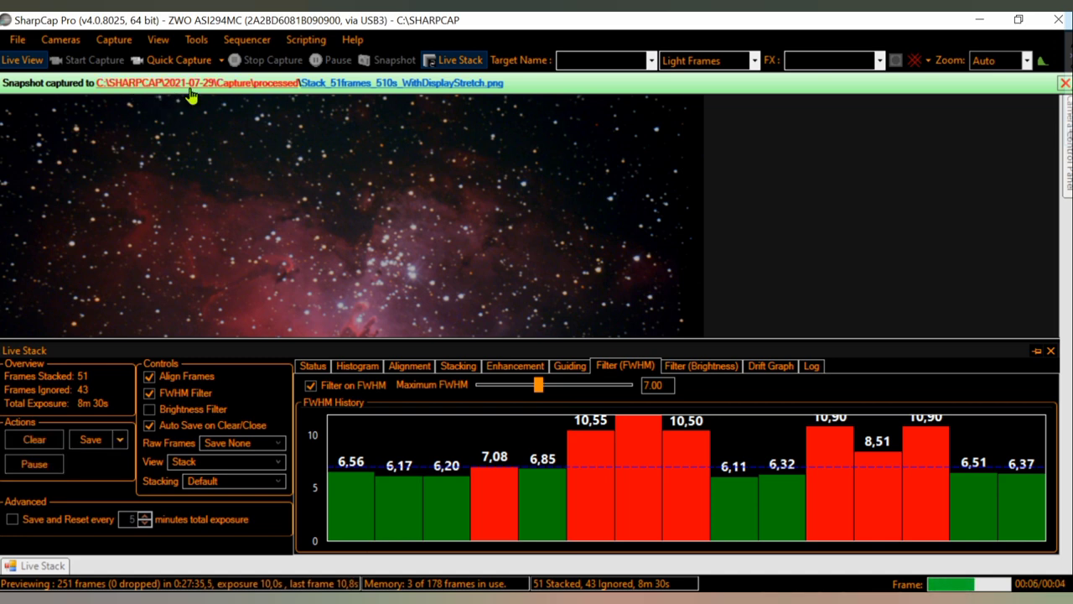
{"action": "left_click", "coordinate": [378, 86]}
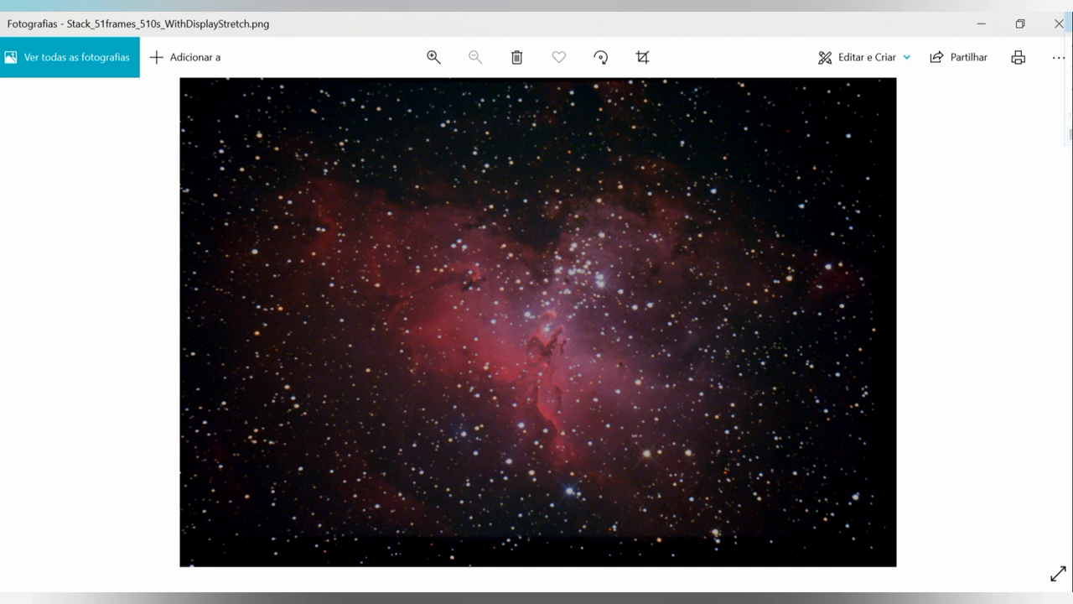
{"action": "key", "text": "alt+F4"}
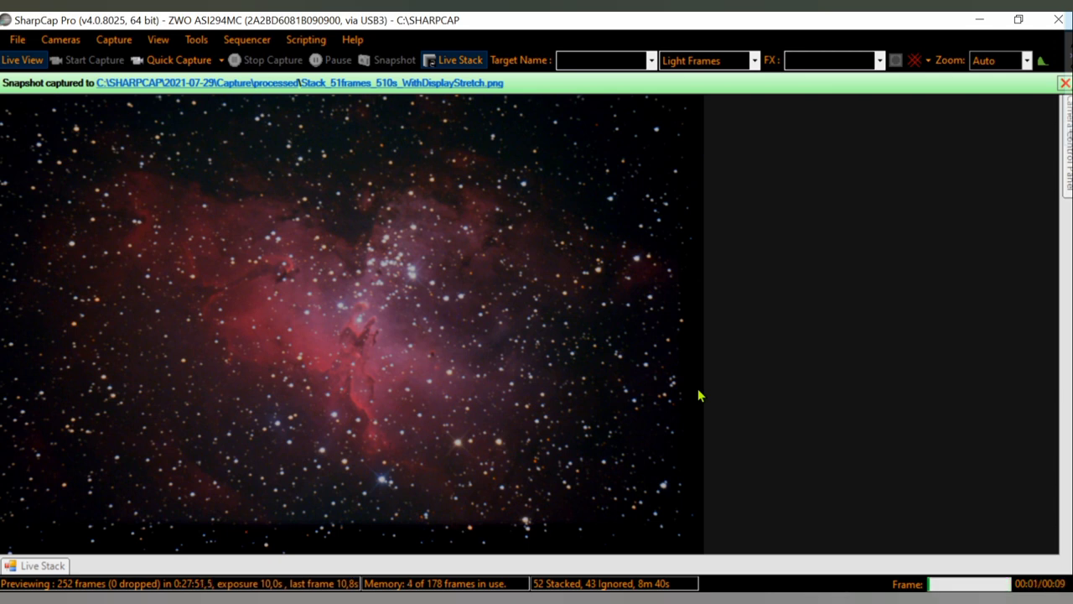
Review the FWHM history of the newest frames and bring up the camera control settings
{"action": "left_click", "coordinate": [42, 566]}
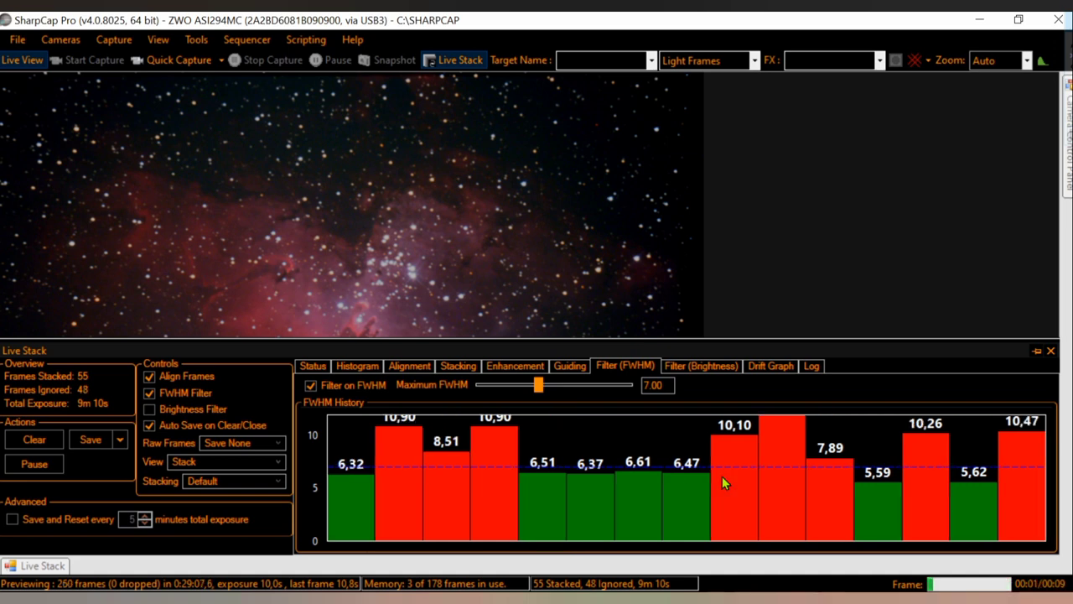
{"action": "mouse_move", "coordinate": [1067, 189]}
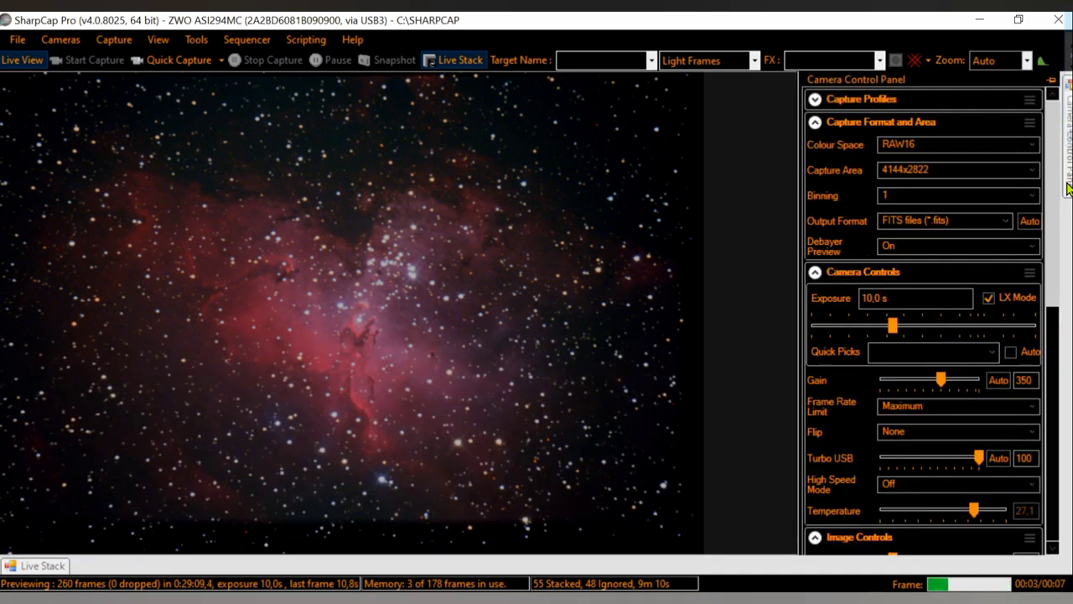